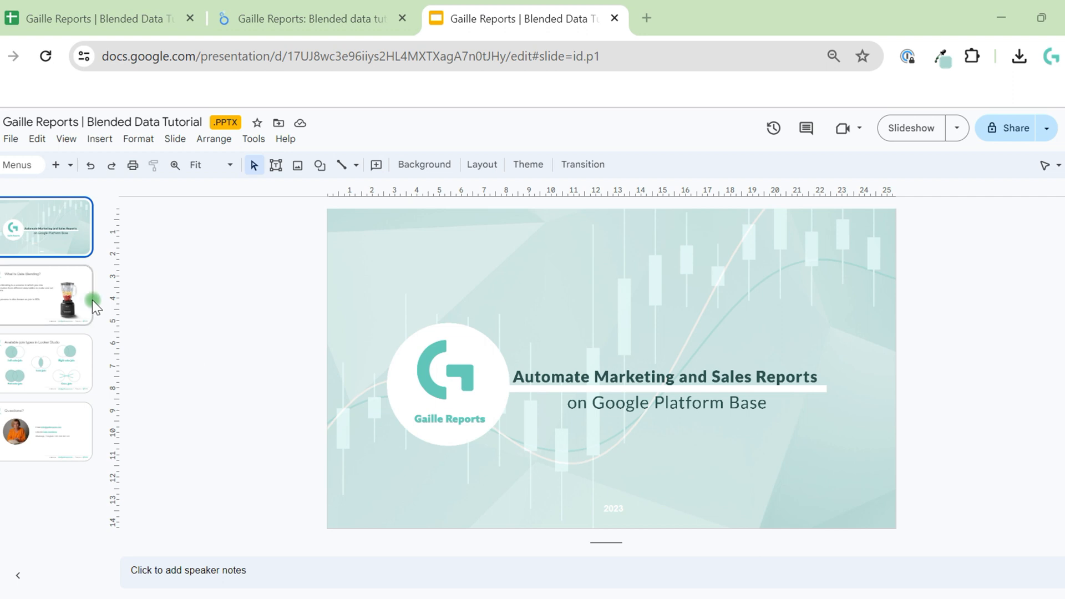
# Step: Review the slides explaining data blending and the join types available in Looker Studio
pyautogui.click(42, 289)
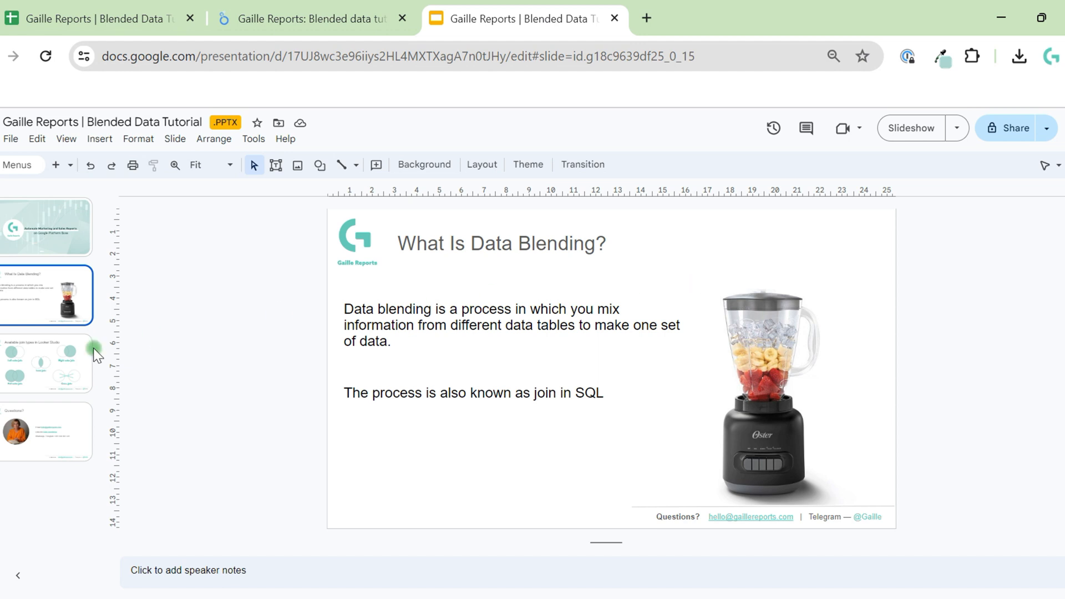
pyautogui.click(69, 377)
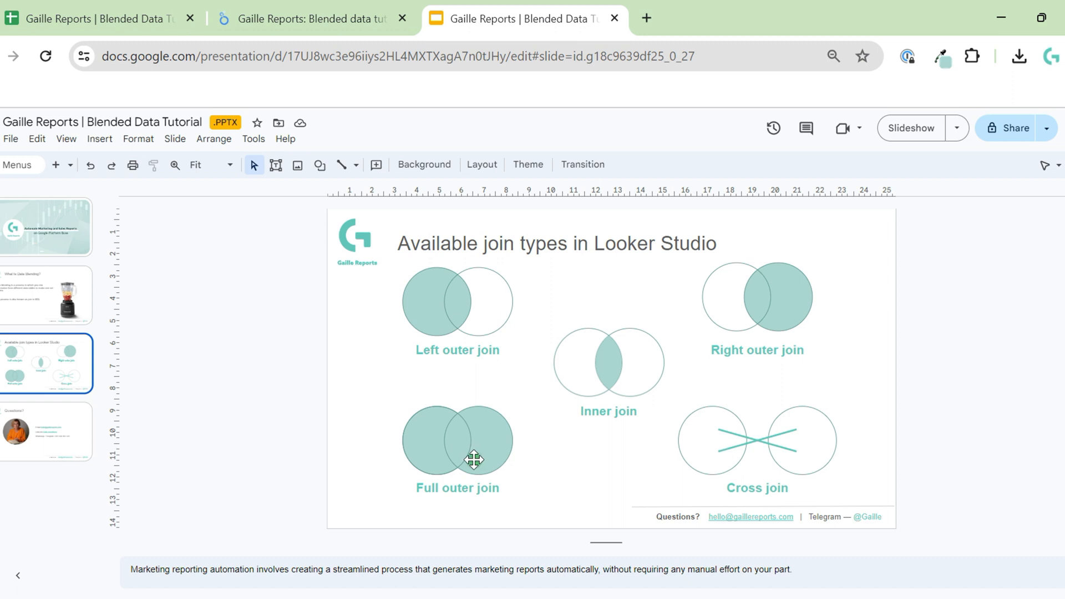
pyautogui.click(926, 492)
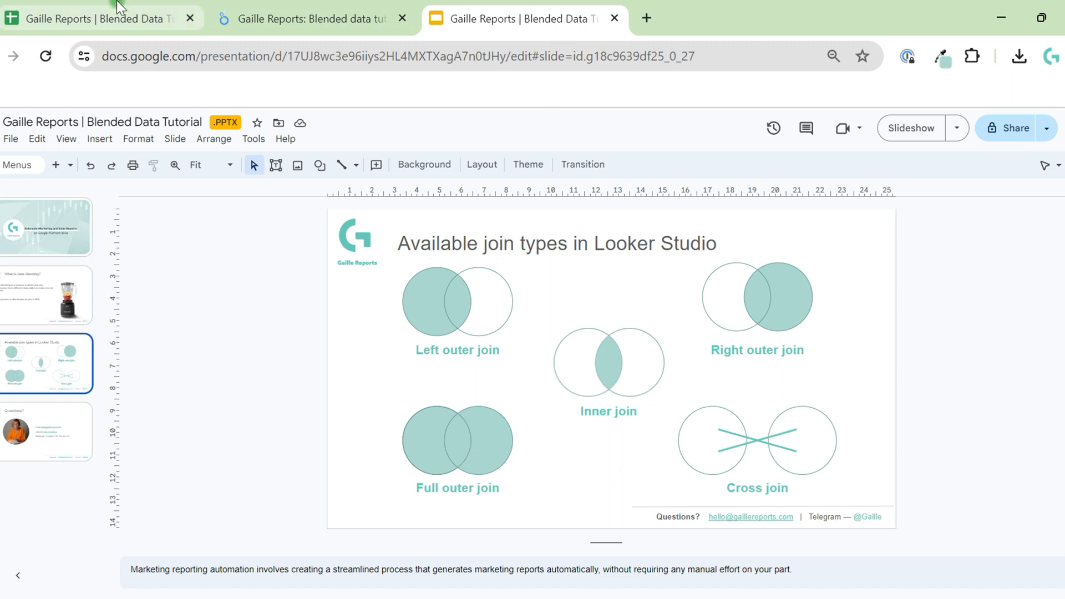
# Step: Switch to the Google Sheets file and examine the dates and campaign data in the Google Ads and Facebook Ads sheets
pyautogui.click(111, 17)
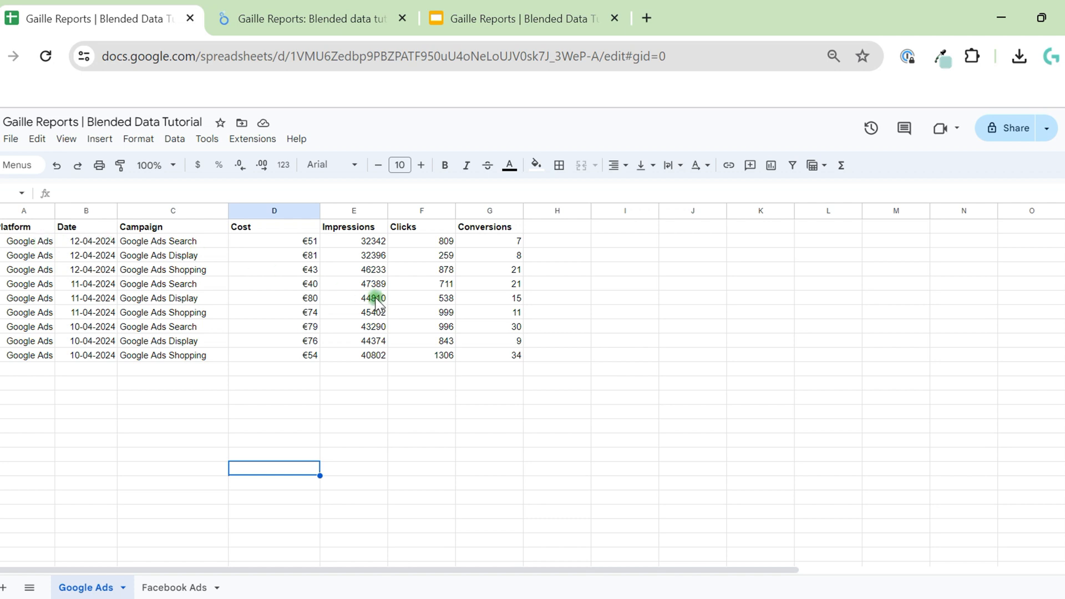
pyautogui.moveTo(103, 255); pyautogui.dragTo(104, 340)
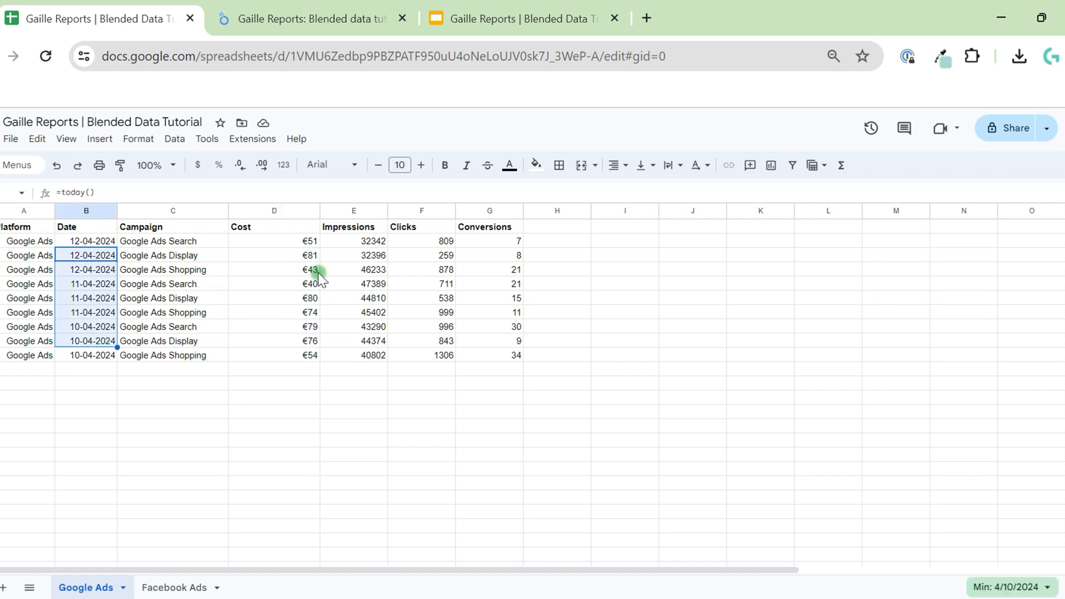
pyautogui.click(158, 592)
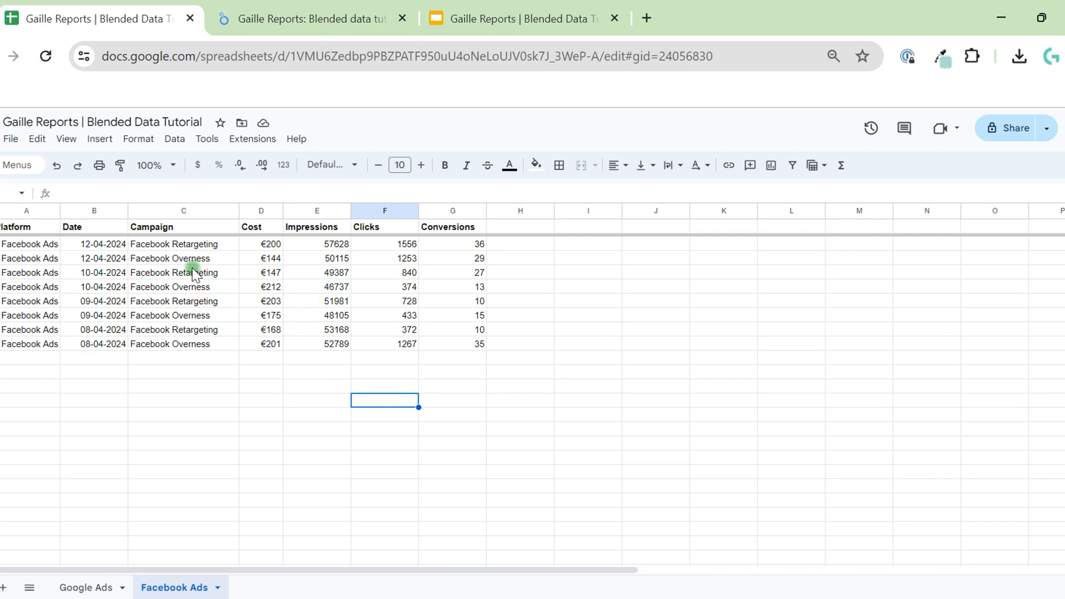
pyautogui.click(88, 586)
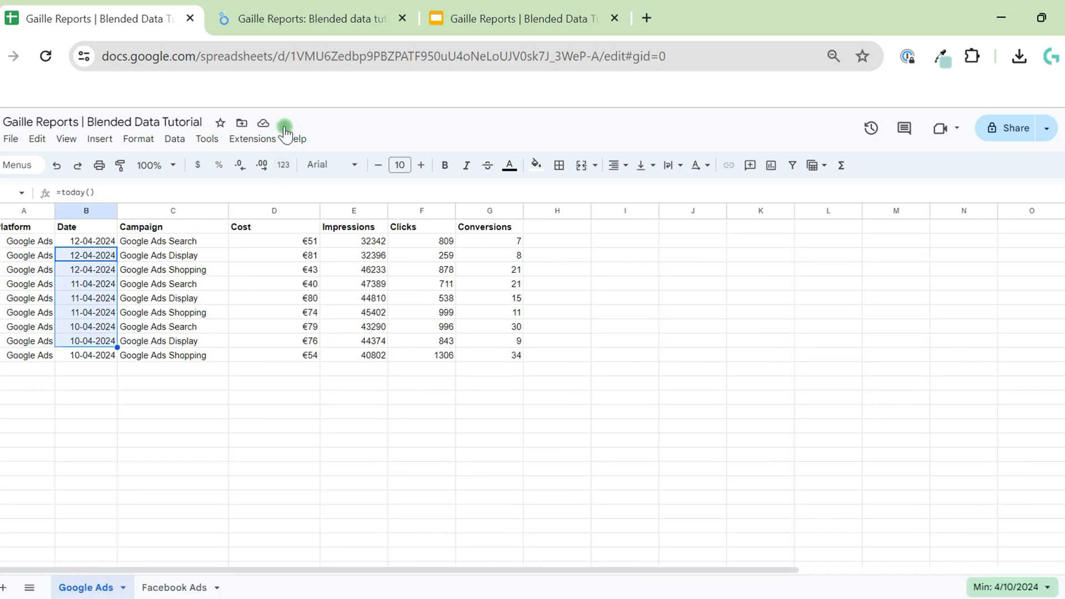
# Step: Switch to the Looker Studio report and compare its Google Ads table with the Google Ads sheet
pyautogui.click(286, 21)
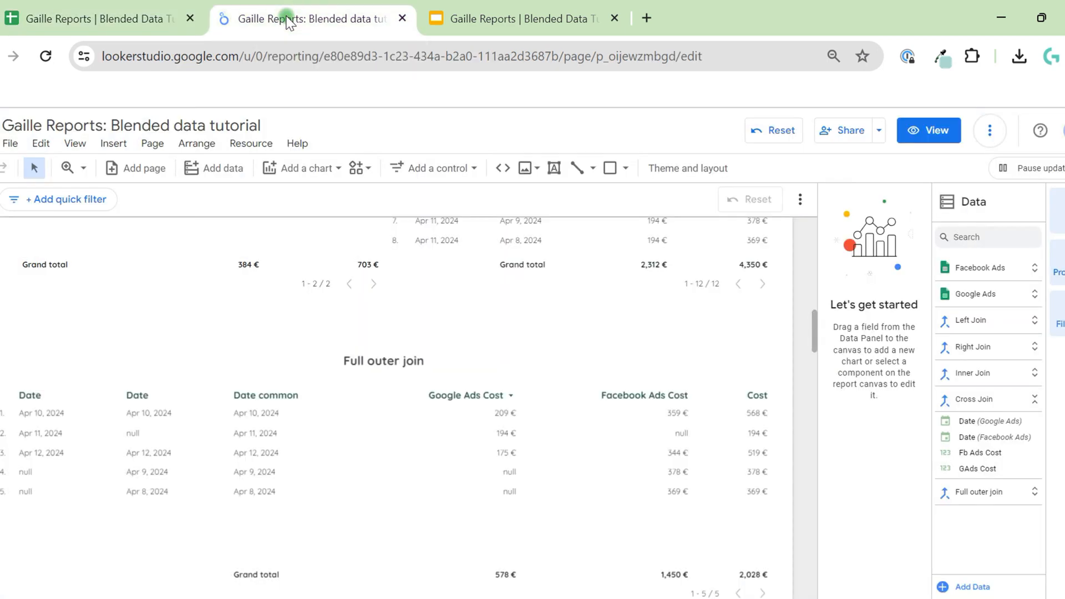
pyautogui.scroll(5, 792, 382)
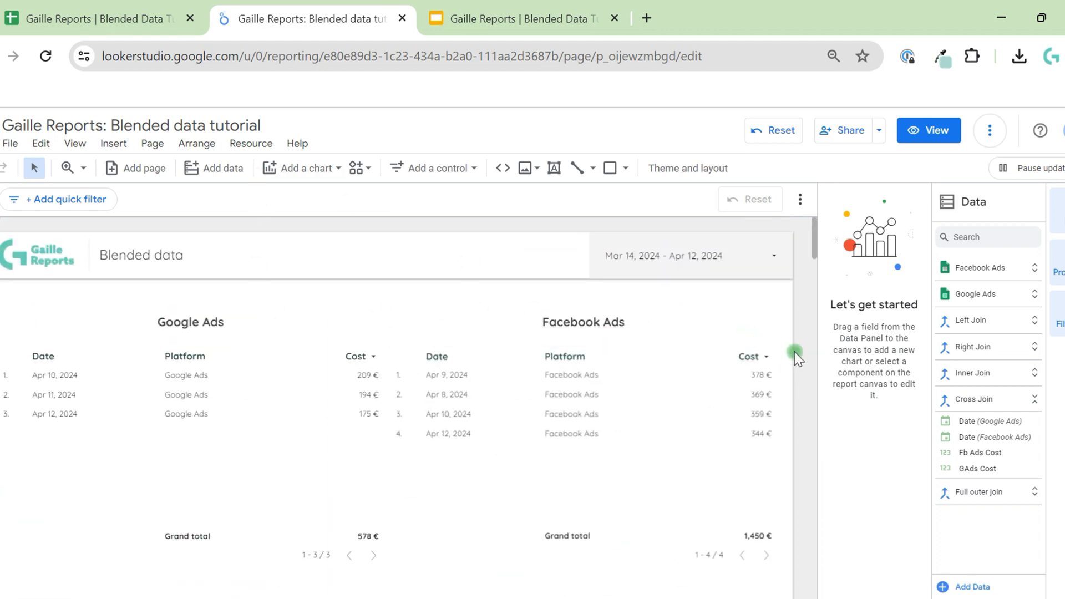
pyautogui.click(322, 436)
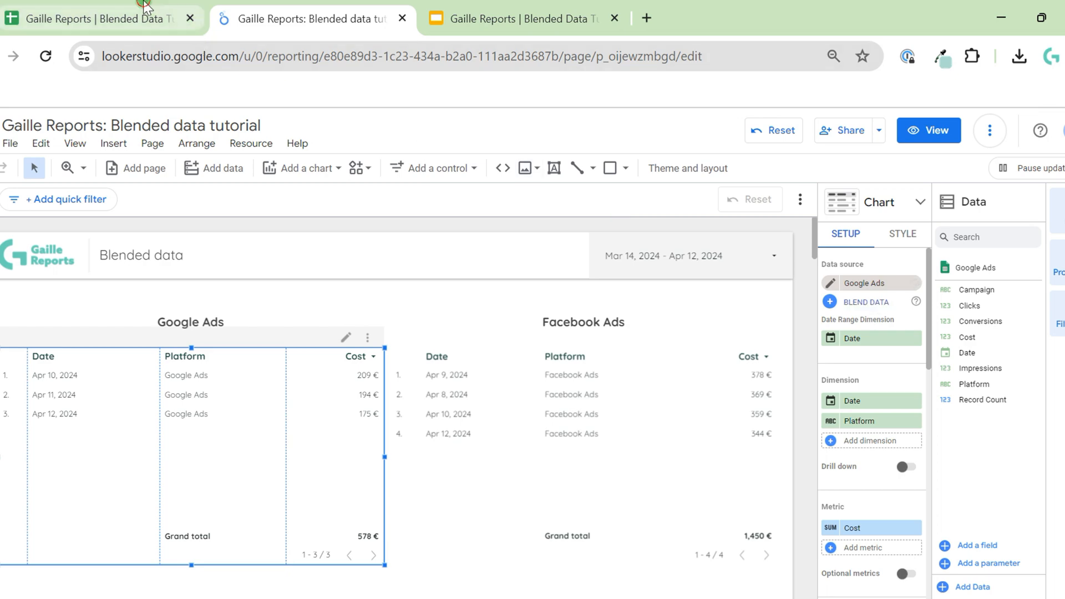
pyautogui.click(149, 18)
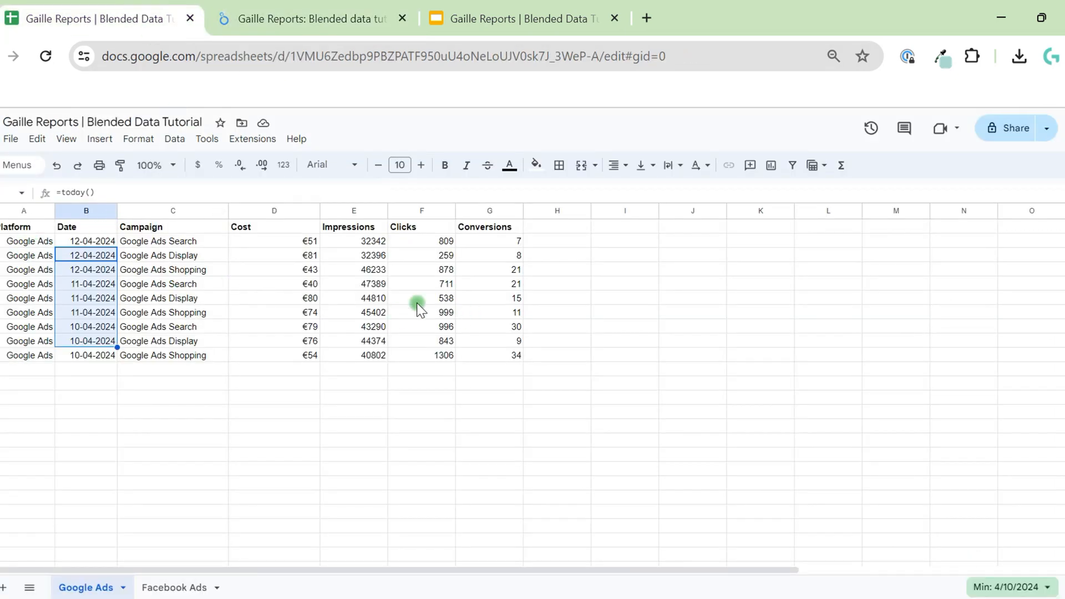
pyautogui.click(261, 18)
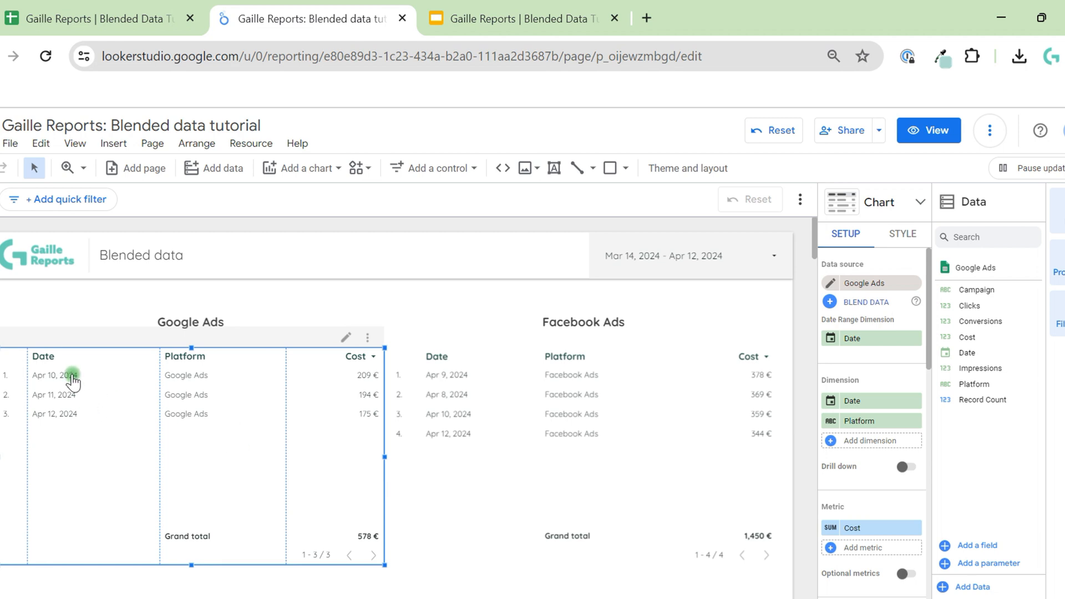
# Step: In the Google Ads sheet in Google Sheets, list the distinct values of the Date column in J1 with a UNIQUE formula
pyautogui.click(80, 11)
pyautogui.click(641, 269)
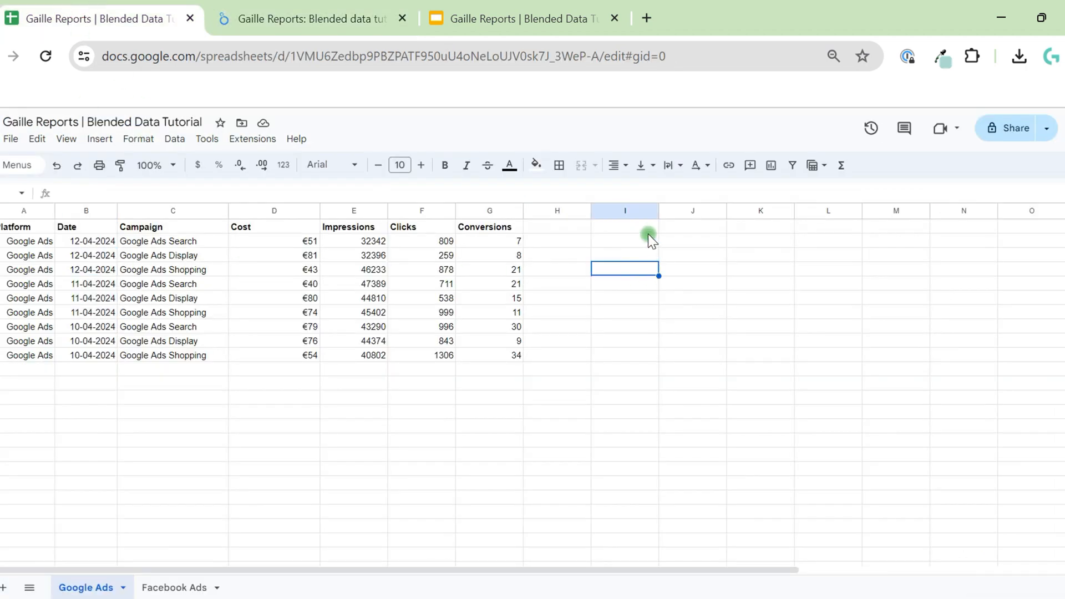
pyautogui.click(678, 230)
pyautogui.write('=')
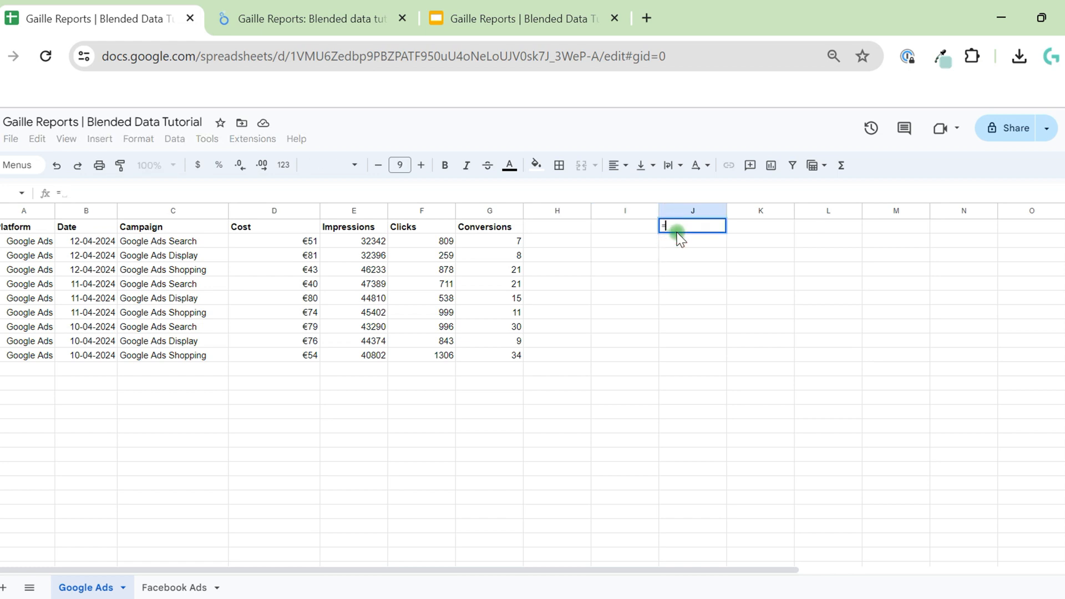
pyautogui.write('uni')
pyautogui.press('Tab')
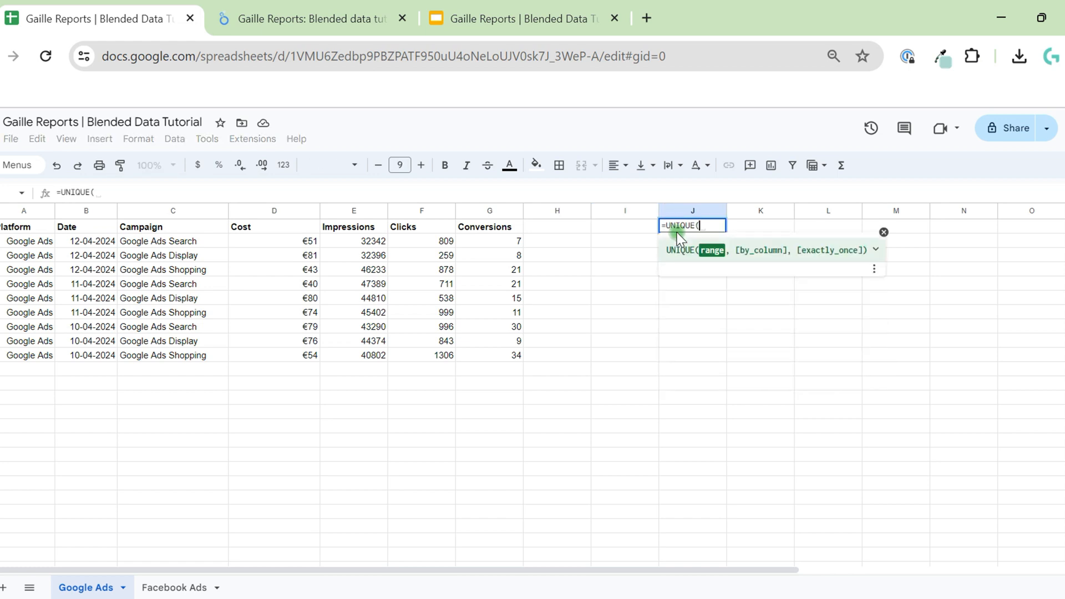
pyautogui.click(68, 213)
pyautogui.press('Return')
# Step: Clear the list of unique dates from column J
pyautogui.click(700, 284)
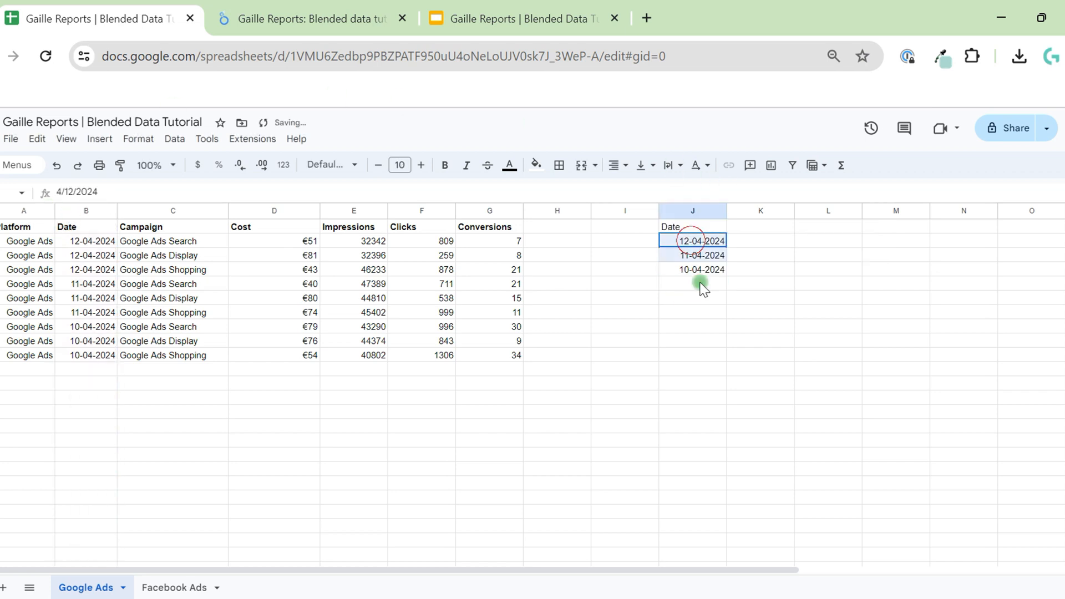
pyautogui.moveTo(703, 287); pyautogui.dragTo(703, 284)
pyautogui.moveTo(703, 229); pyautogui.dragTo(703, 287)
pyautogui.press('Delete')
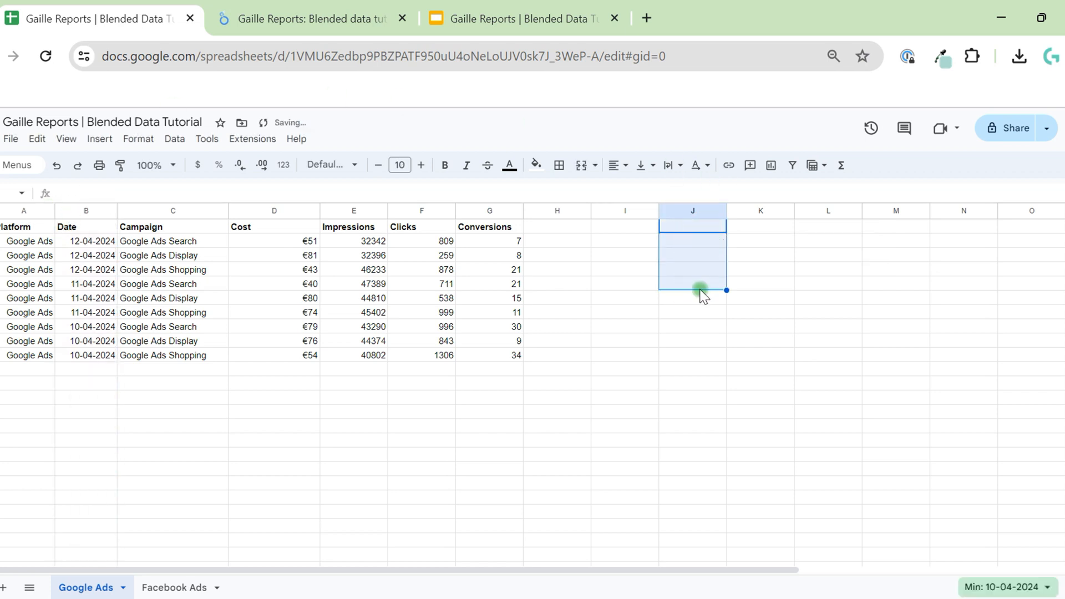
pyautogui.click(700, 287)
# Step: Return to the Looker Studio report and compare the Google Ads and Facebook Ads tables with the left and right outer join tables
pyautogui.click(260, 18)
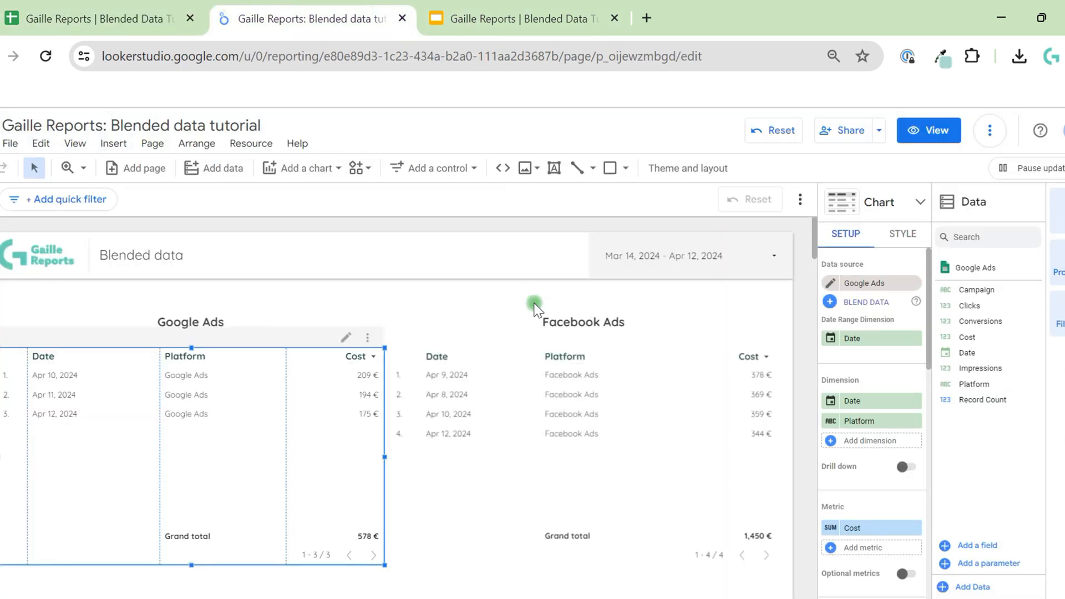
pyautogui.click(785, 375)
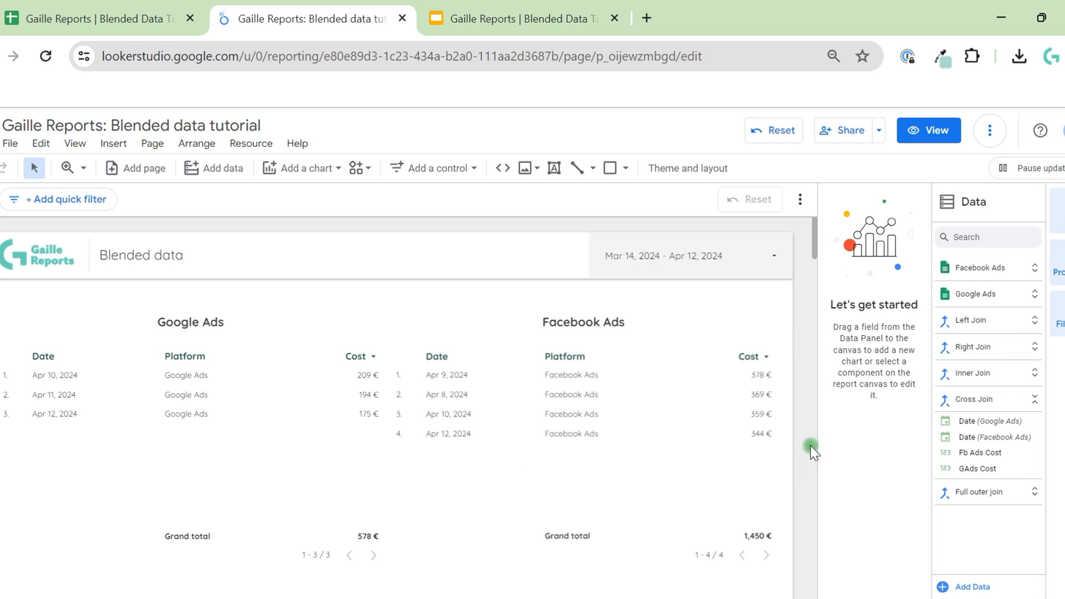
pyautogui.scroll(-1, 810, 445)
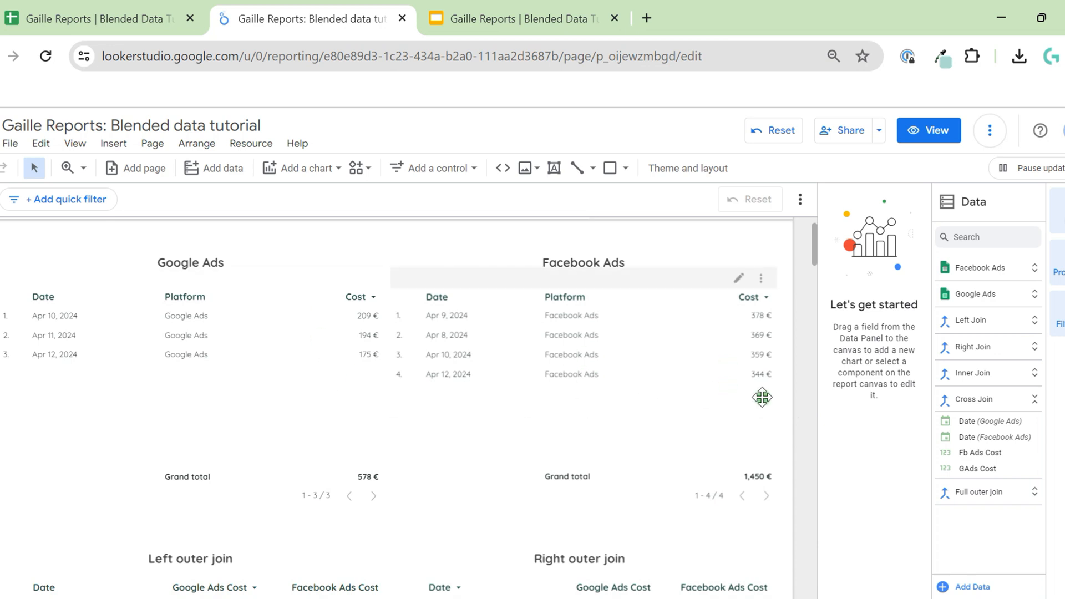
pyautogui.scroll(-3, 786, 457)
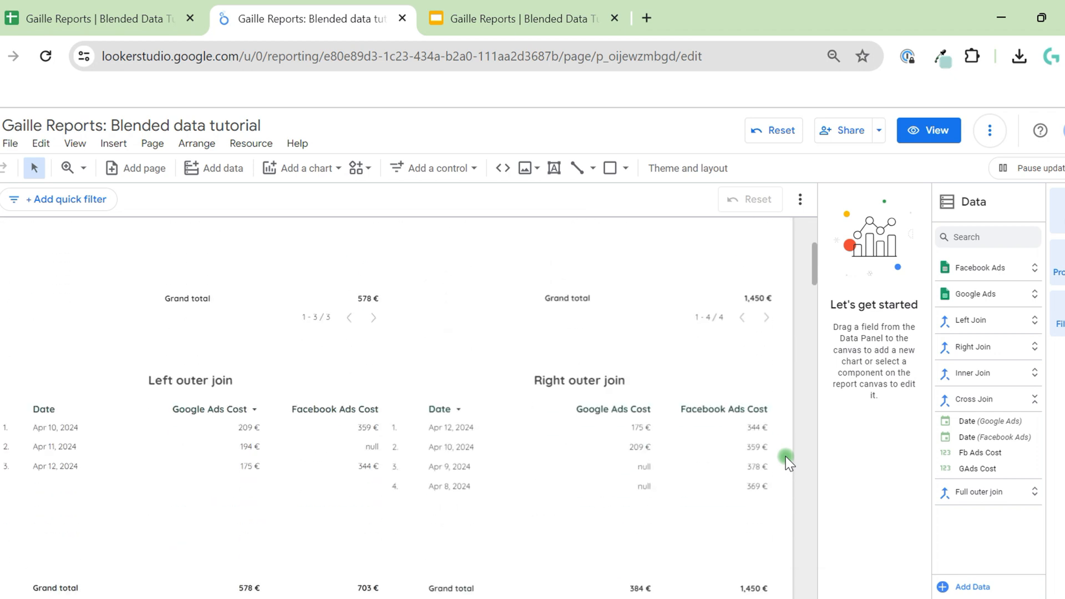
pyautogui.scroll(3, 785, 457)
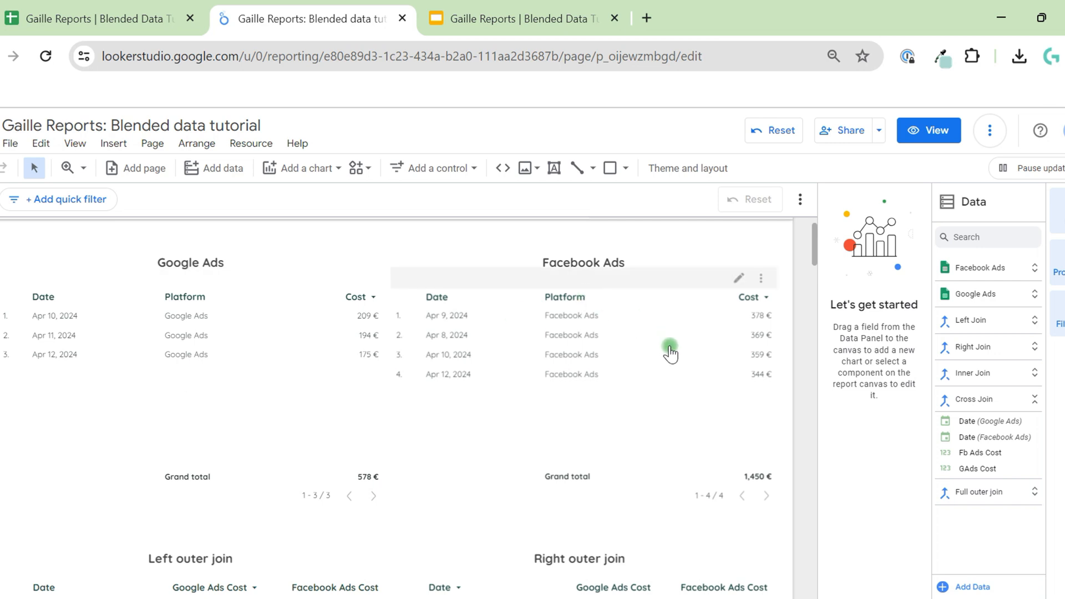
# Step: Open the report's list of managed blends and check it against the join types slide in Google Slides
pyautogui.click(270, 145)
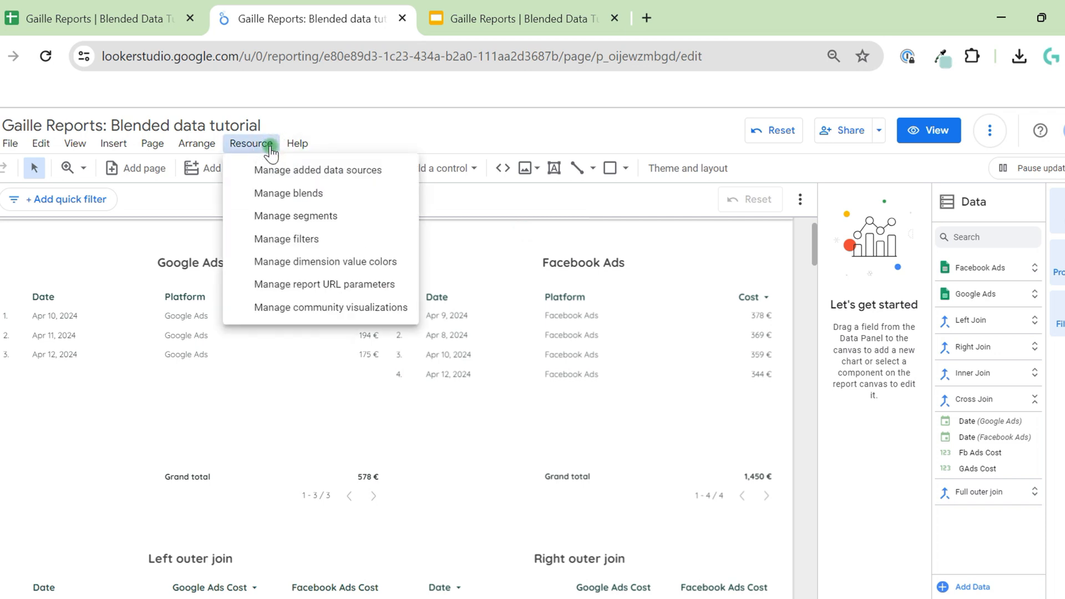
pyautogui.click(316, 193)
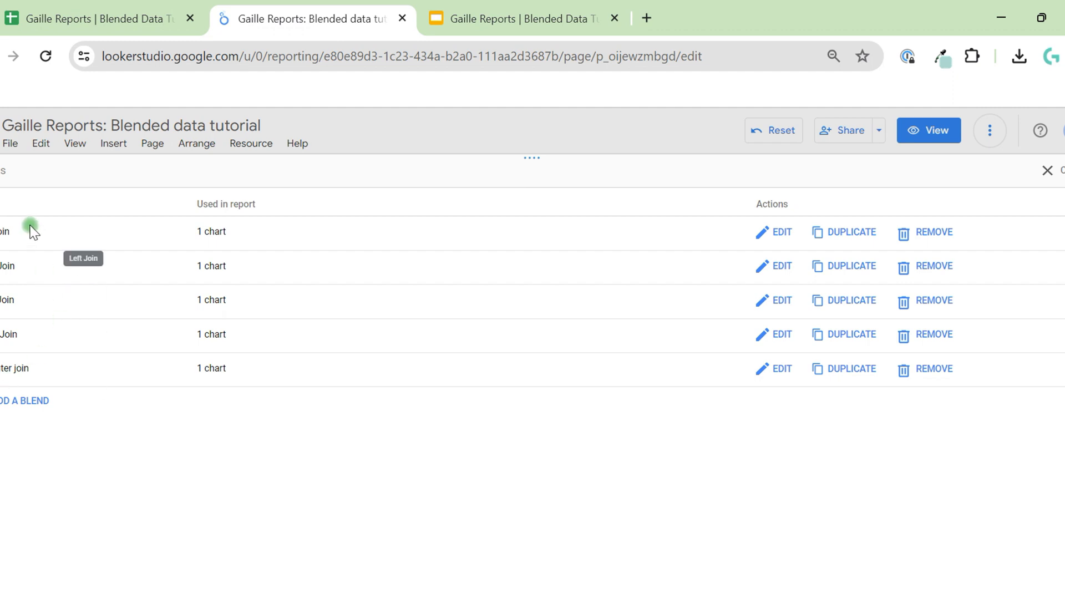
pyautogui.click(530, 27)
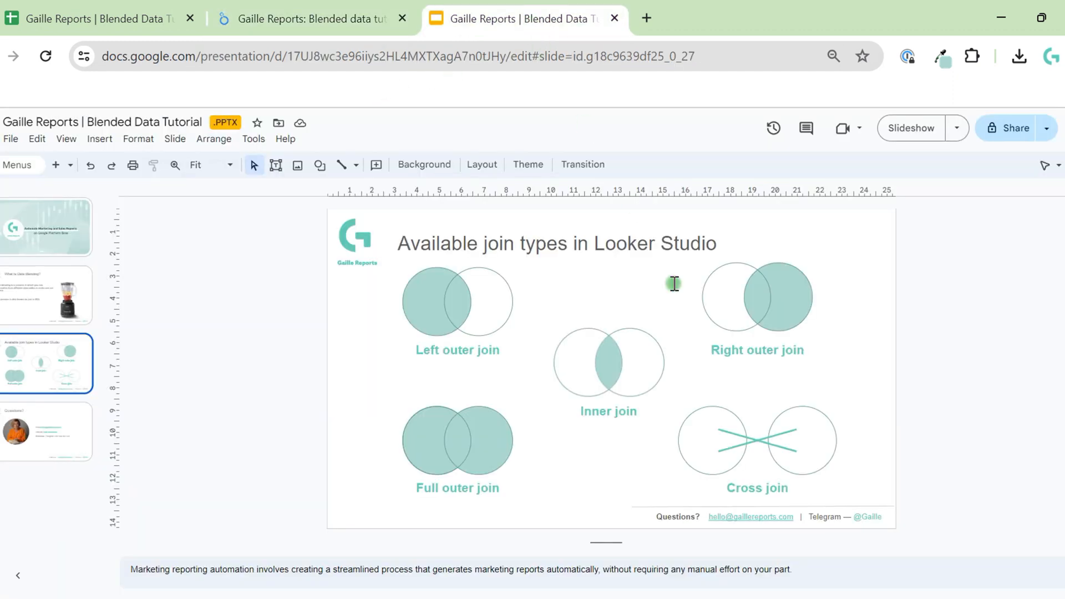
pyautogui.click(313, 22)
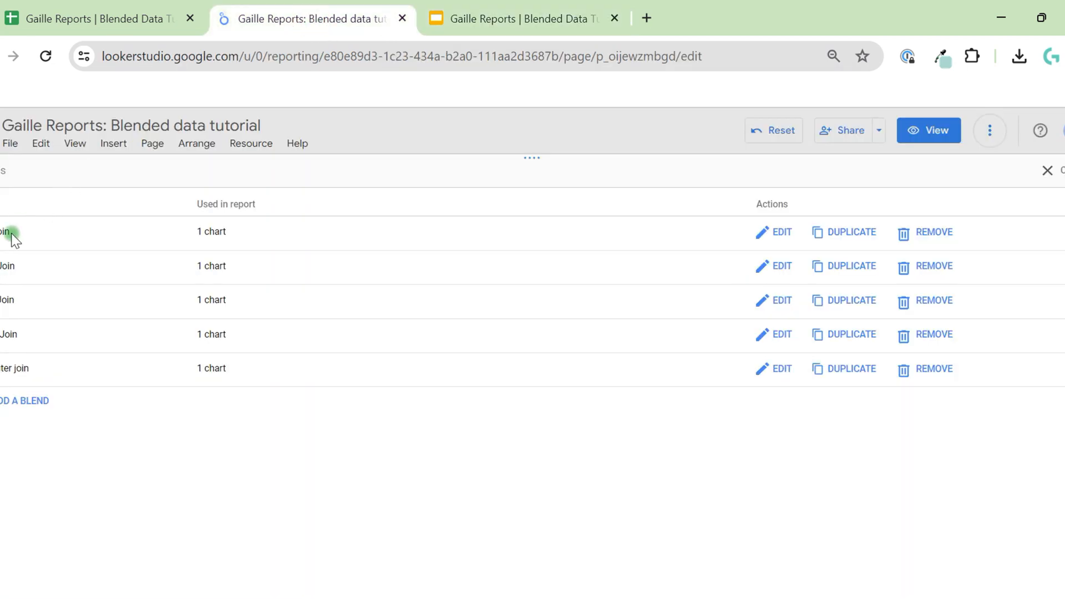
# Step: Edit the Left Join blend, removing the Platform dimension and the Conversions metric from both the Google Ads and Facebook Ads tables
pyautogui.click(777, 235)
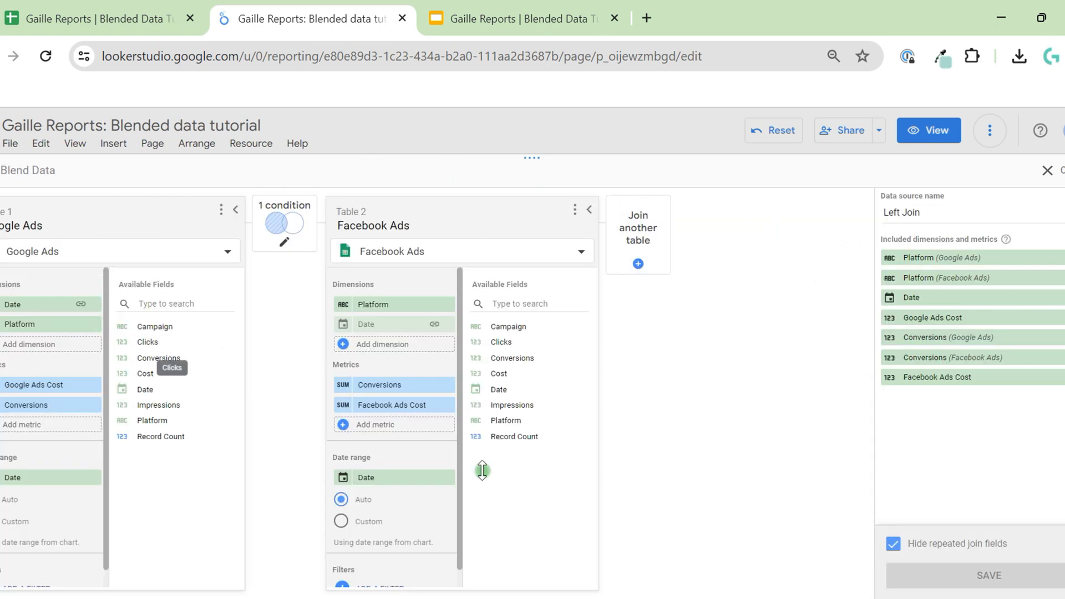
pyautogui.click(95, 327)
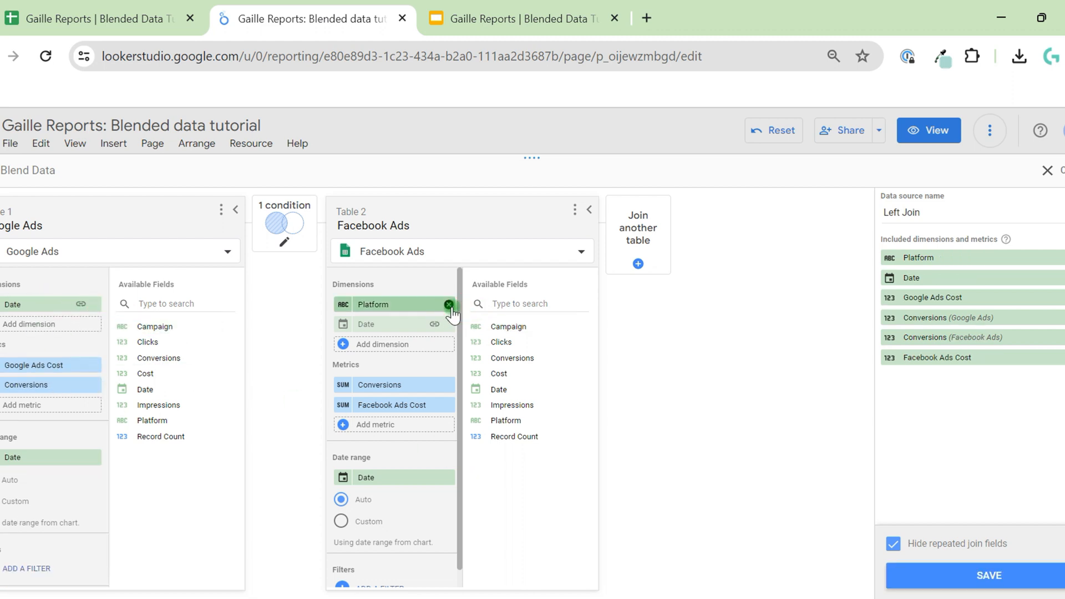
pyautogui.click(449, 304)
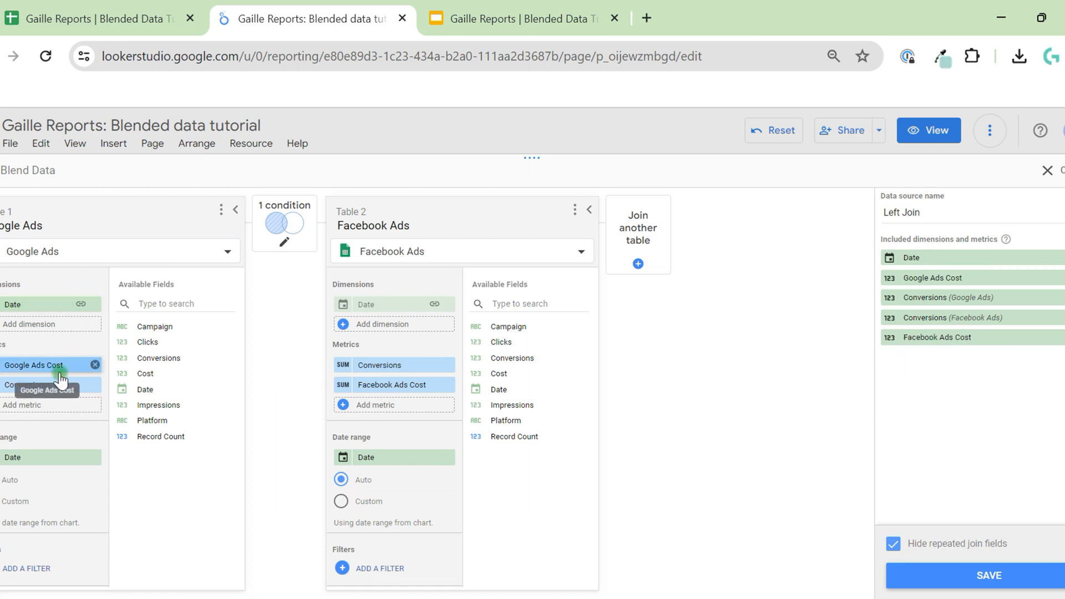
pyautogui.click(95, 384)
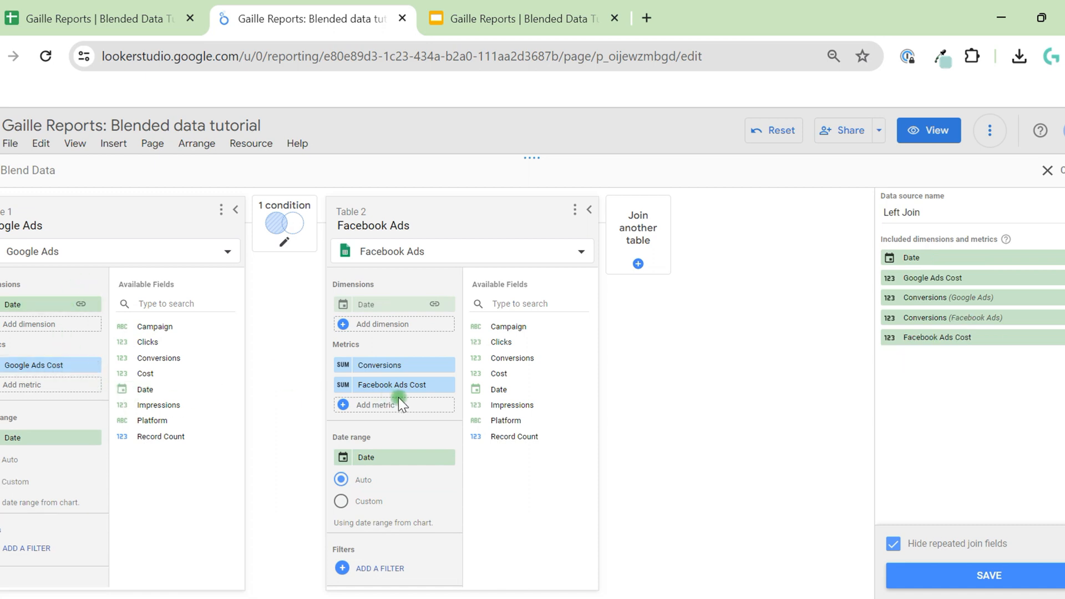
pyautogui.click(448, 364)
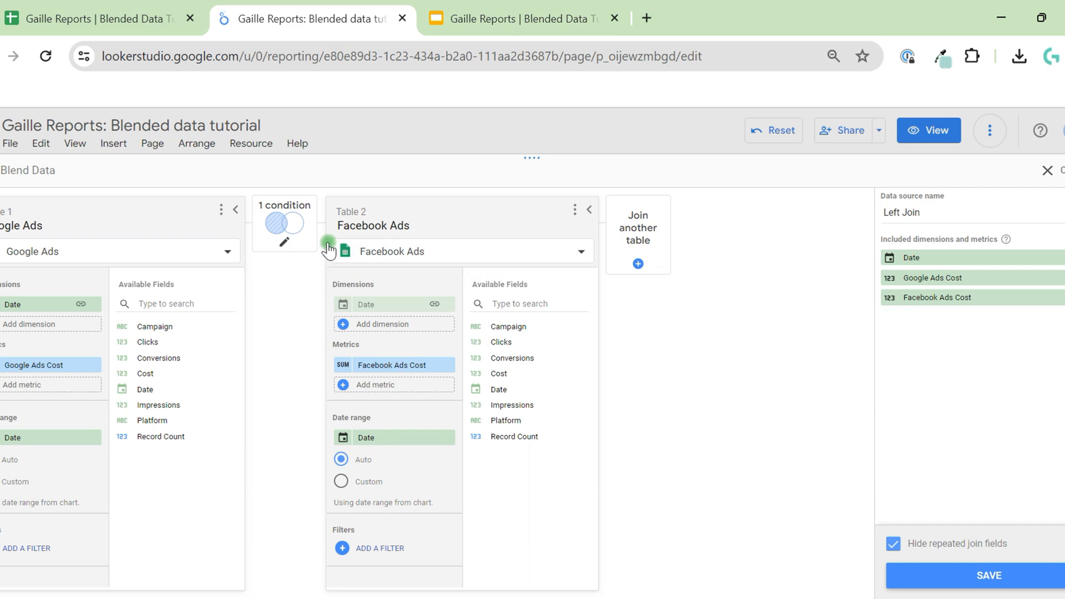
# Step: Confirm the left outer join on Date between Google Ads and Facebook Ads, and save the blend under the name Left Join
pyautogui.click(287, 242)
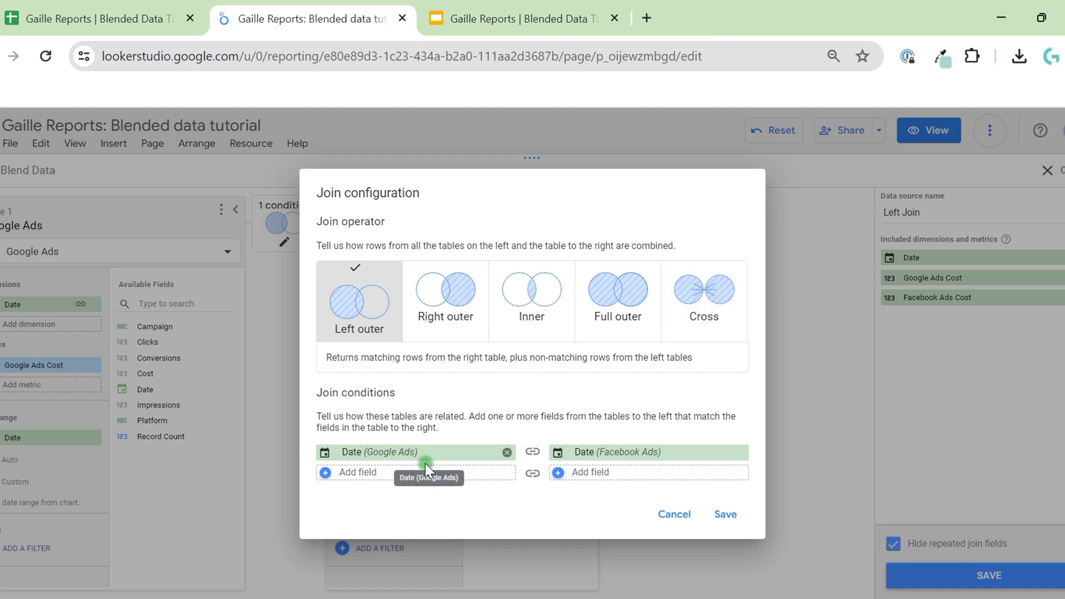
pyautogui.click(744, 512)
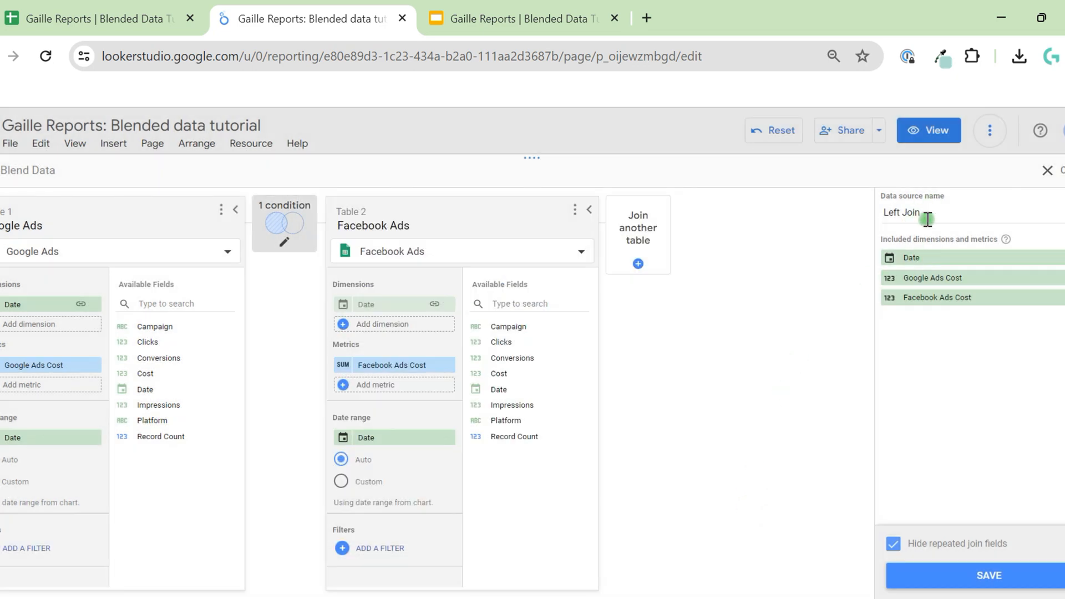
pyautogui.moveTo(924, 215); pyautogui.dragTo(882, 218)
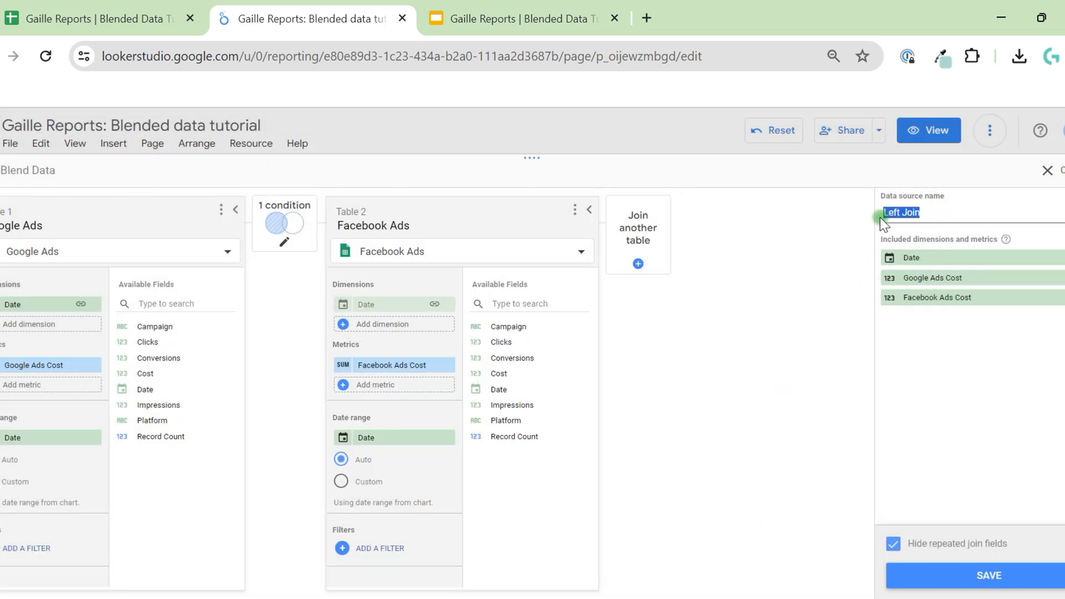
pyautogui.click(961, 577)
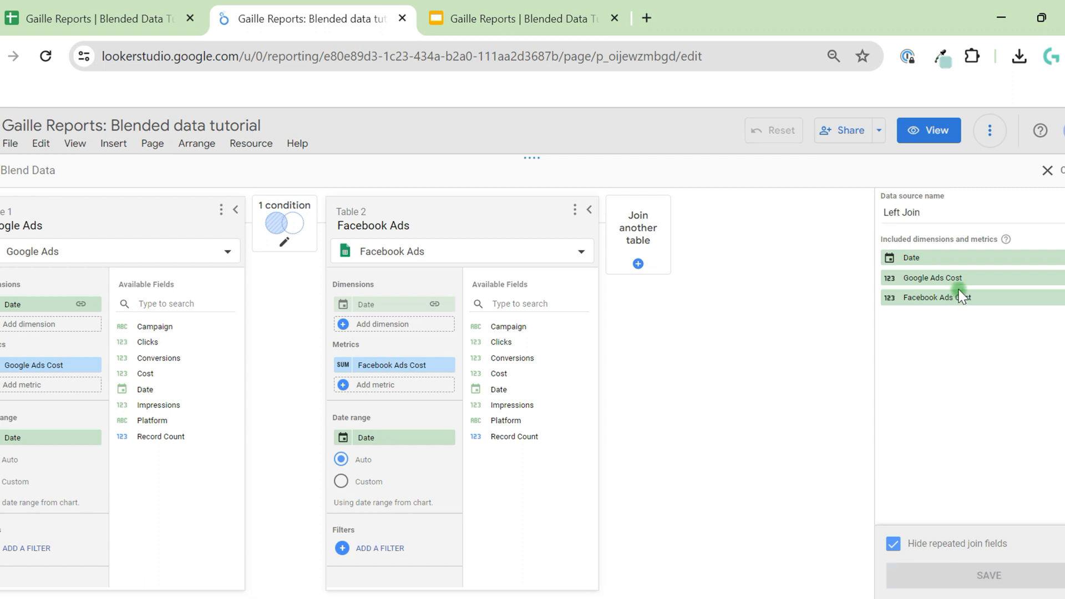
# Step: Close the blend editor and compare the left outer join table's dates and Google Ads costs with the Google Ads source table
pyautogui.click(1055, 167)
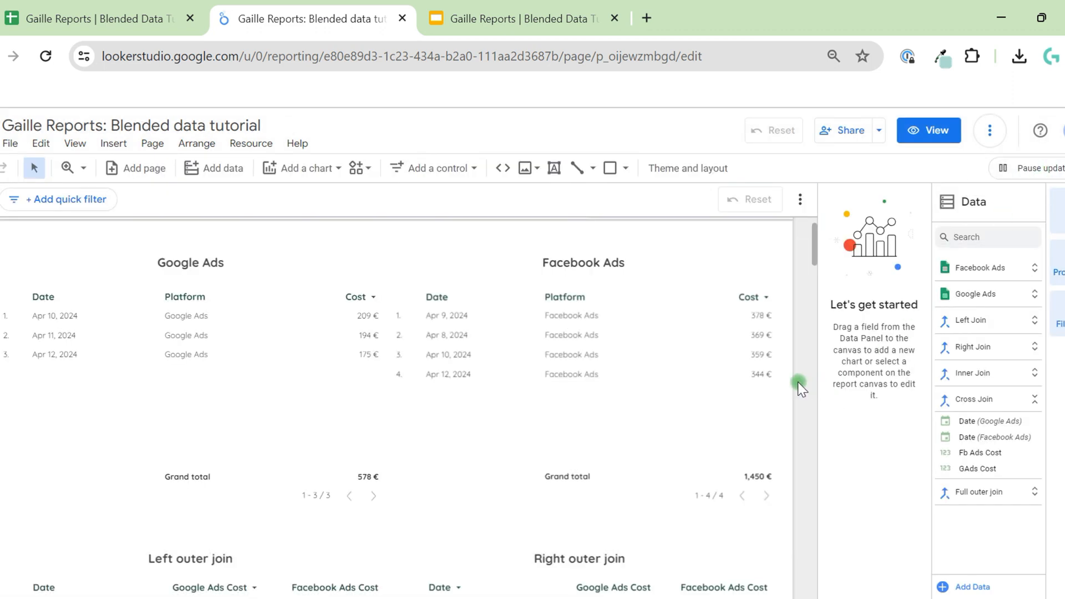
pyautogui.scroll(-4, 798, 383)
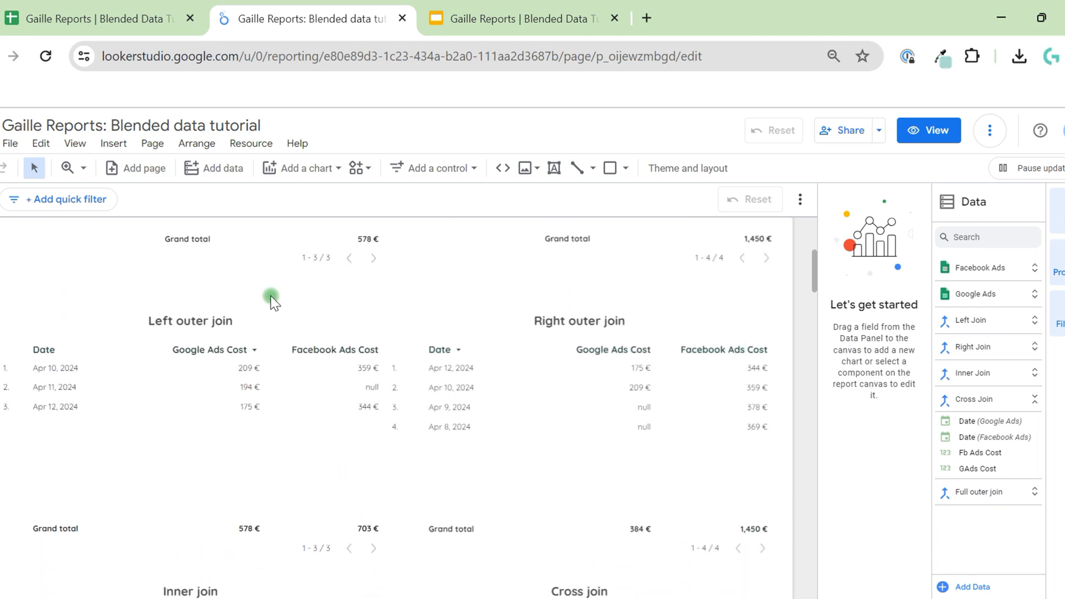
pyautogui.click(297, 468)
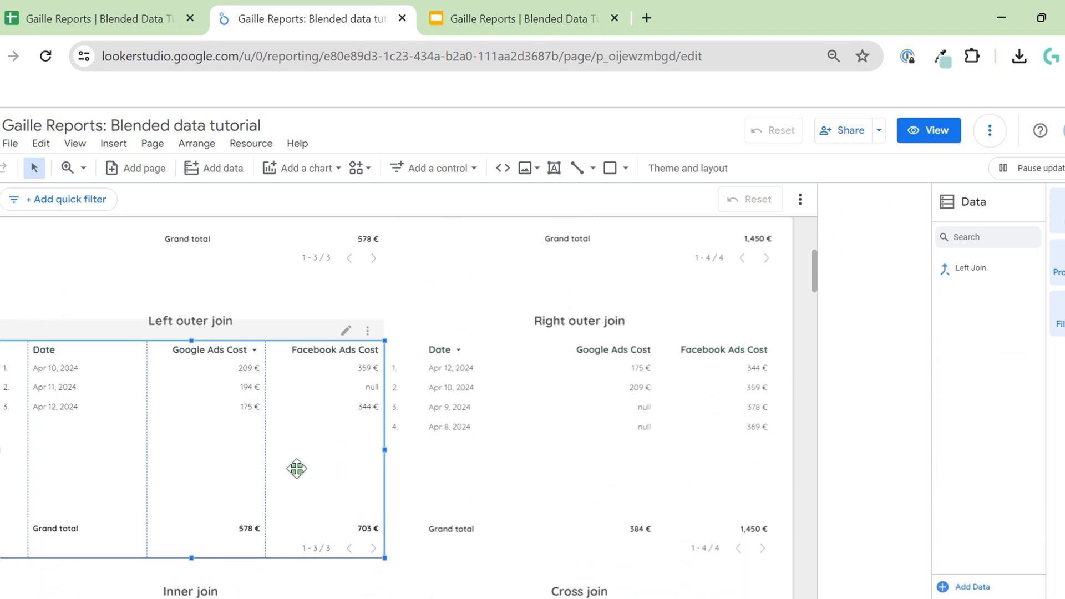
pyautogui.click(88, 369)
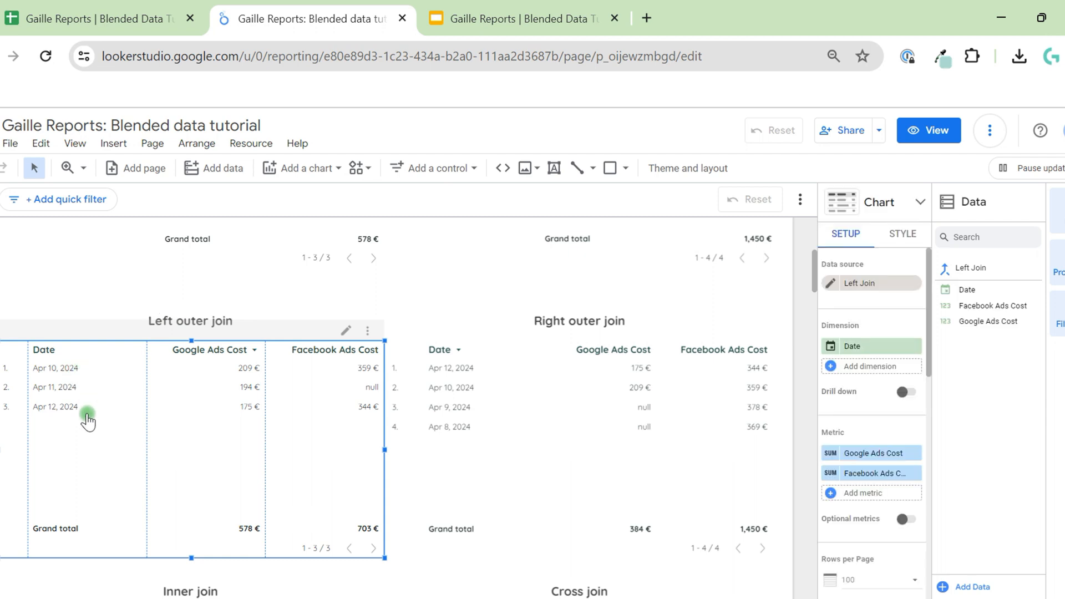
pyautogui.scroll(5, 90, 296)
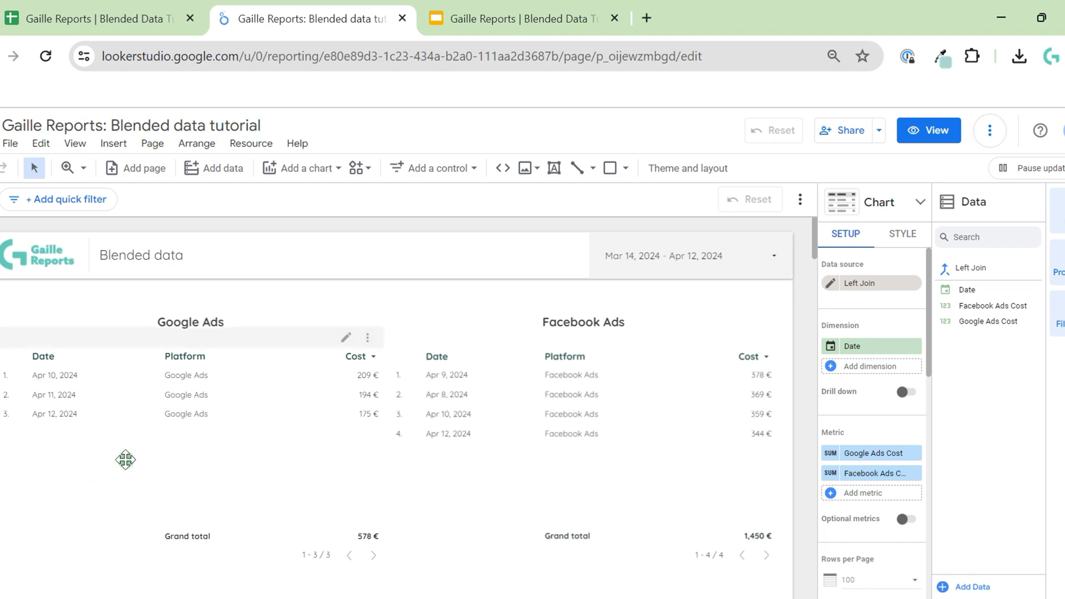
pyautogui.scroll(-1, 211, 495)
pyautogui.scroll(-3, 231, 476)
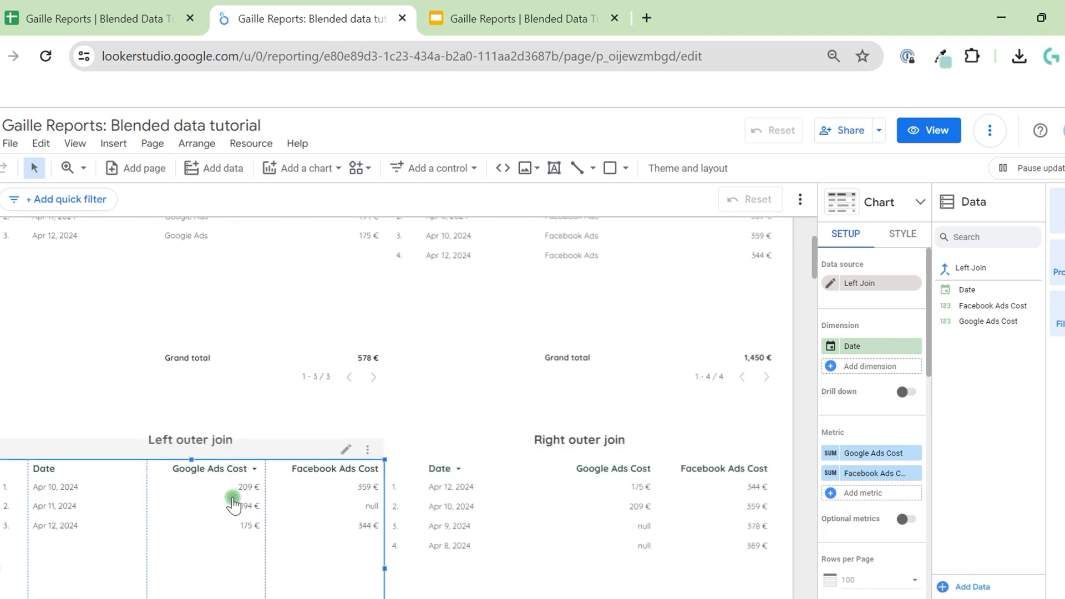
pyautogui.scroll(-2, 151, 478)
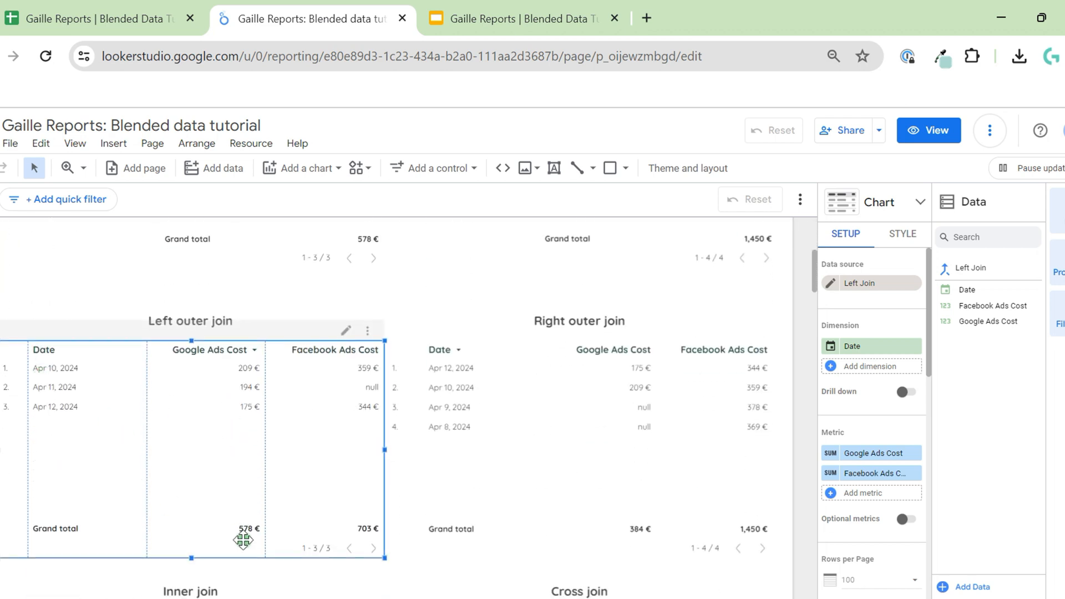
# Step: Compare the Facebook Ads costs in the left outer join table with the dates and costs in the Facebook Ads source table
pyautogui.scroll(4, 394, 373)
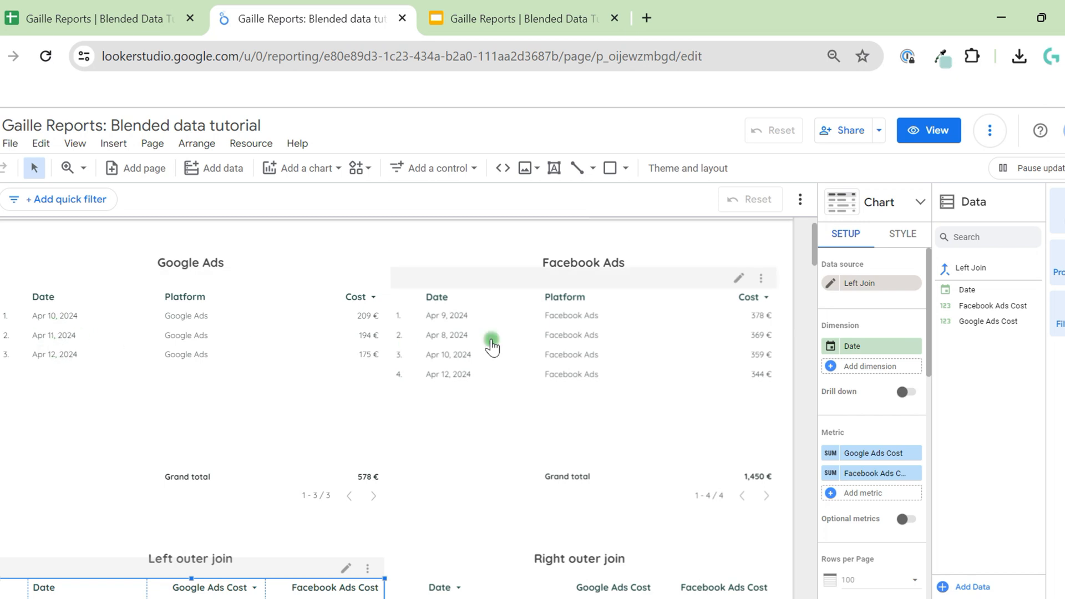
pyautogui.scroll(-1, 785, 398)
pyautogui.scroll(-5, 784, 398)
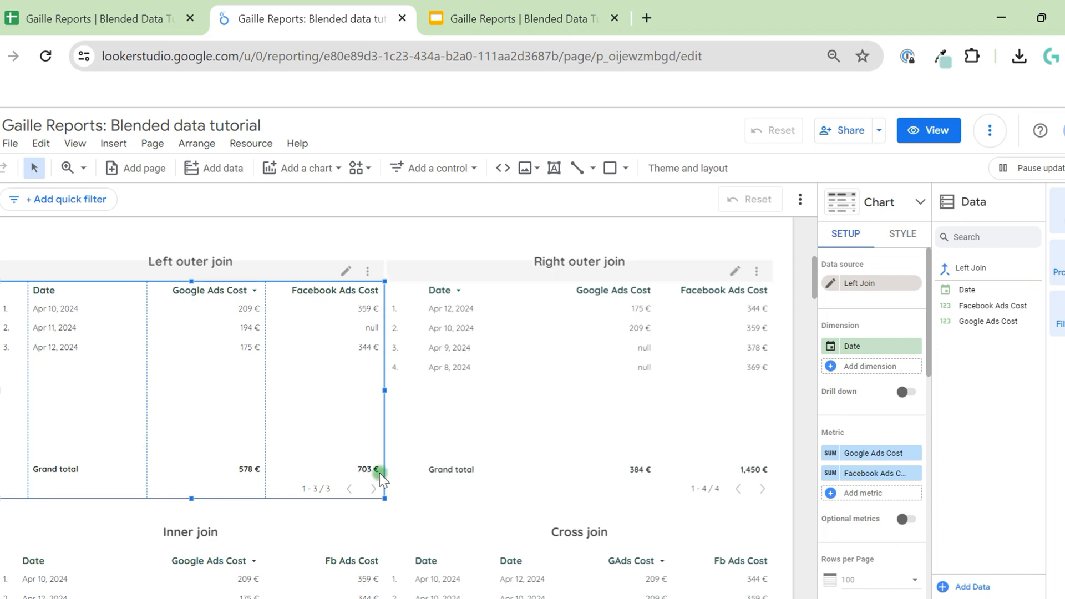
pyautogui.scroll(4, 787, 391)
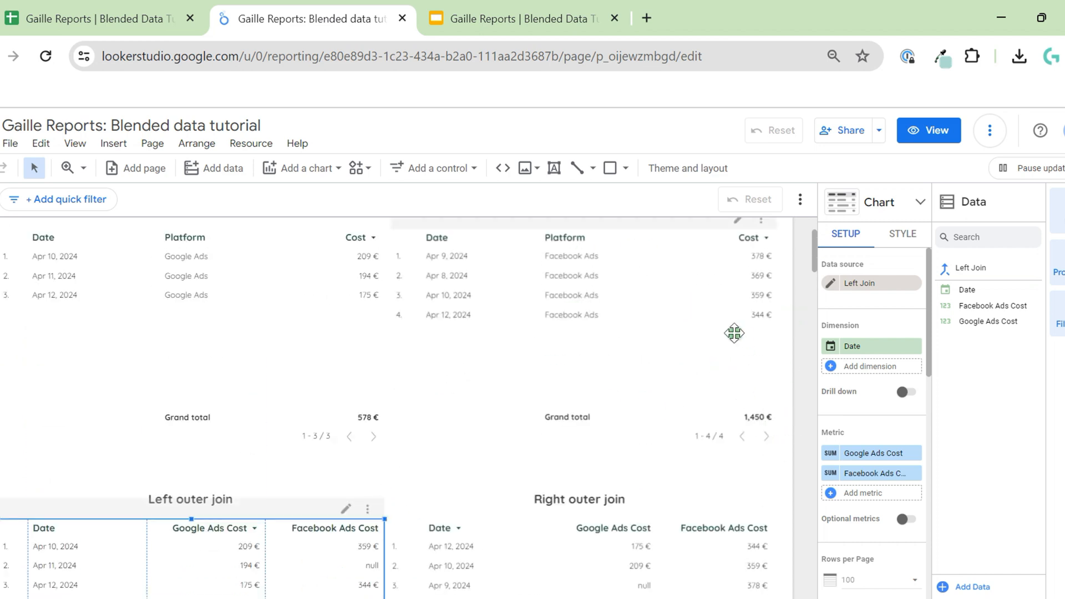
pyautogui.scroll(-1, 775, 438)
pyautogui.scroll(-3, 775, 438)
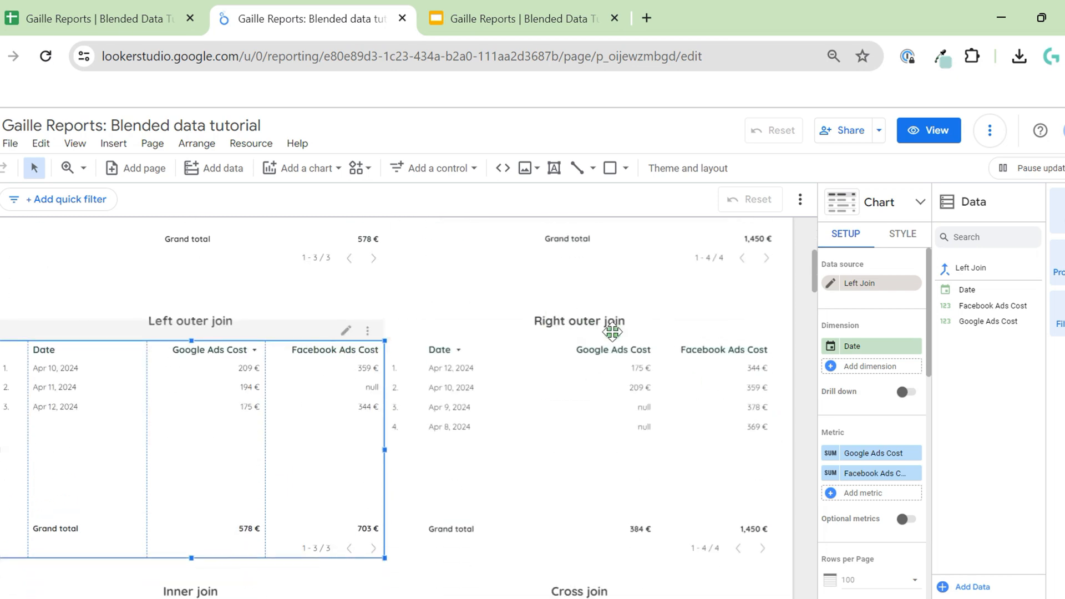
# Step: Review the Right Join blend behind the right outer join table, including its right outer join condition on Date, and return to the report
pyautogui.click(574, 410)
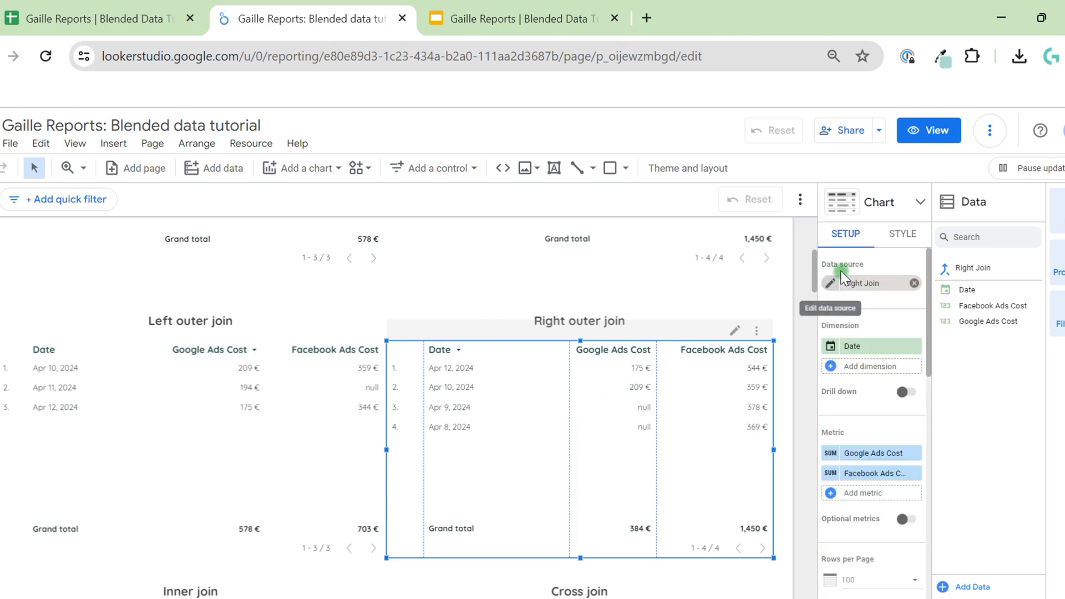
pyautogui.click(832, 284)
pyautogui.click(824, 285)
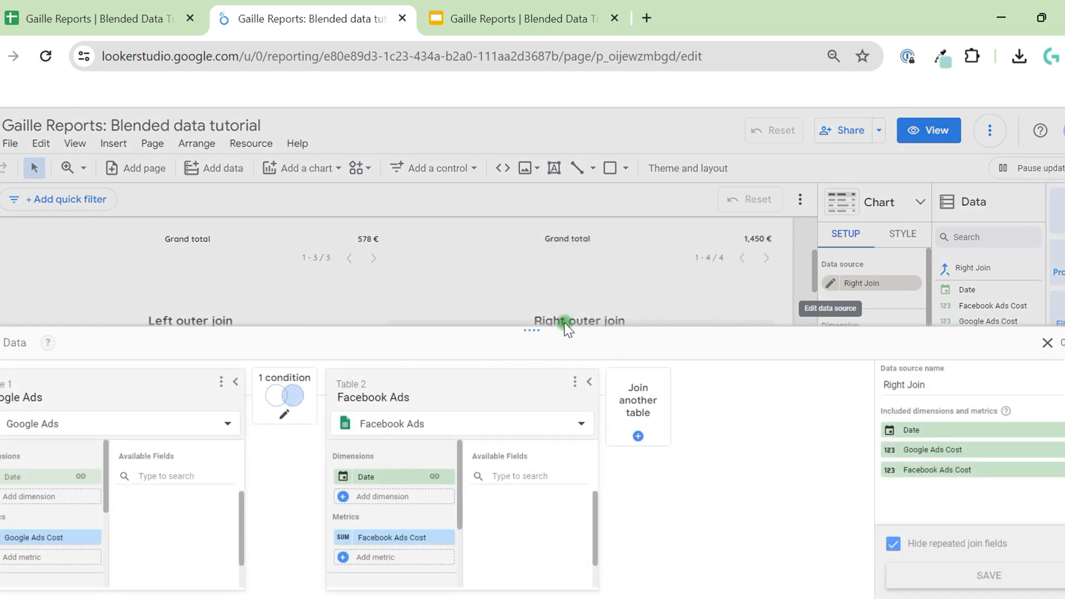
pyautogui.moveTo(542, 328); pyautogui.dragTo(536, 102)
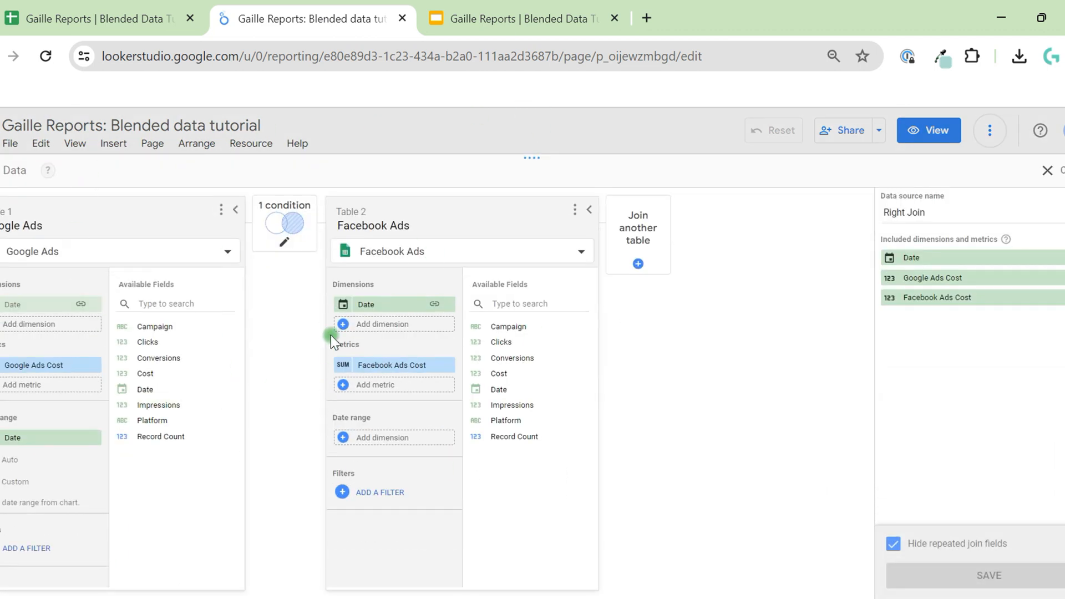
pyautogui.click(279, 221)
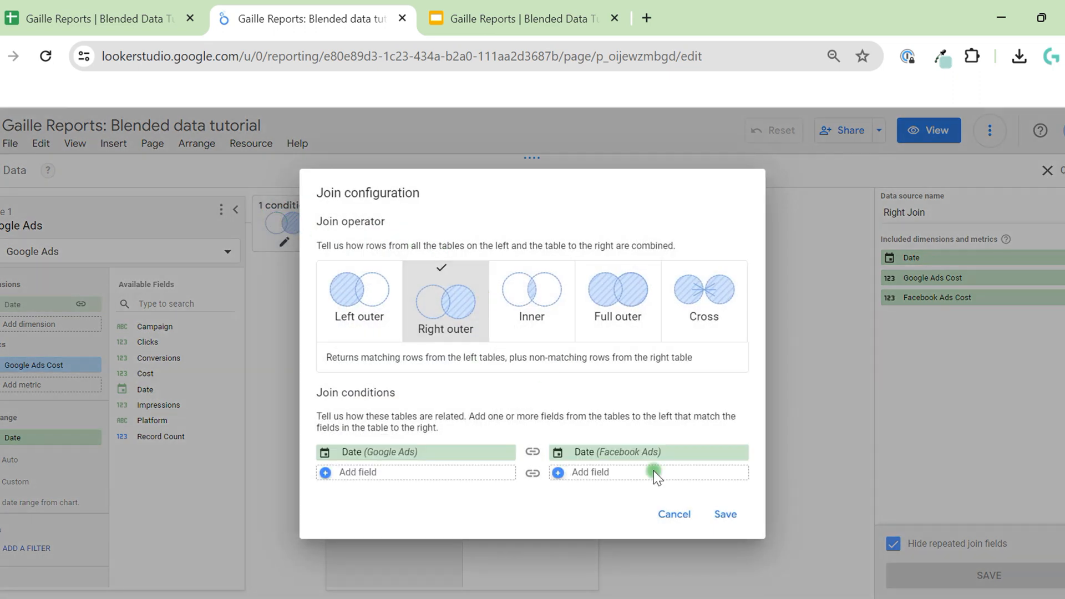
pyautogui.click(712, 516)
pyautogui.click(1047, 170)
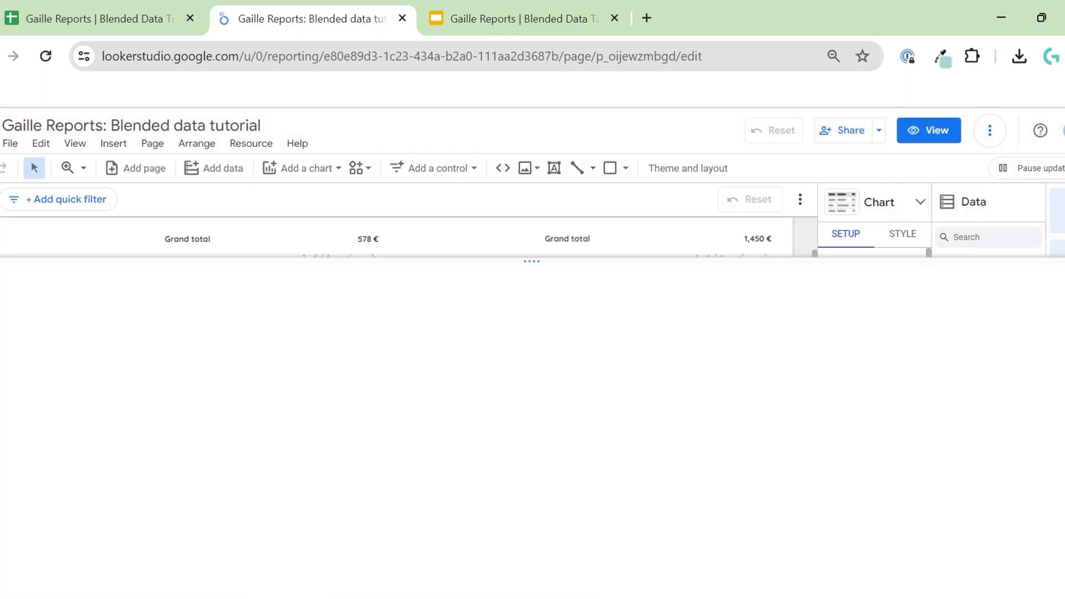
pyautogui.click(766, 458)
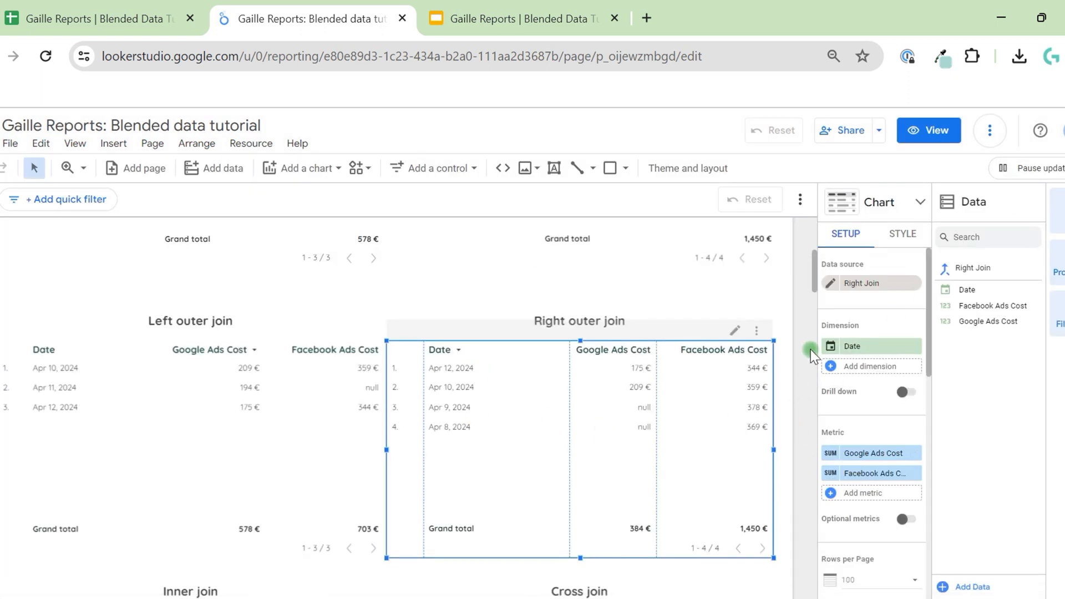
# Step: Compare the dates and Facebook Ads costs in the right outer join table with the Facebook Ads source table
pyautogui.scroll(2, 797, 334)
pyautogui.scroll(4, 797, 335)
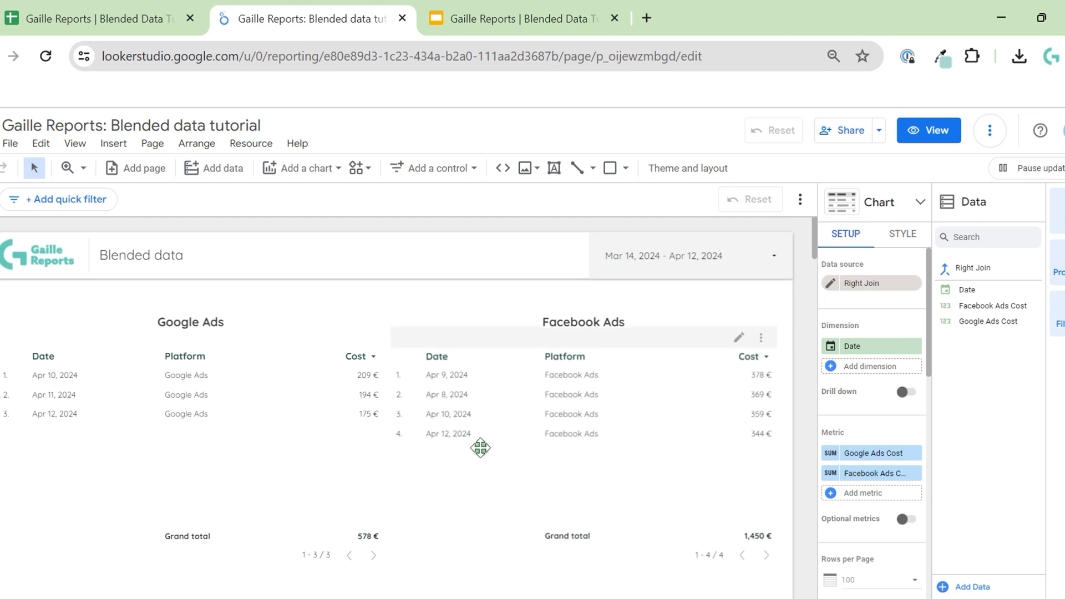
pyautogui.scroll(-5, 788, 455)
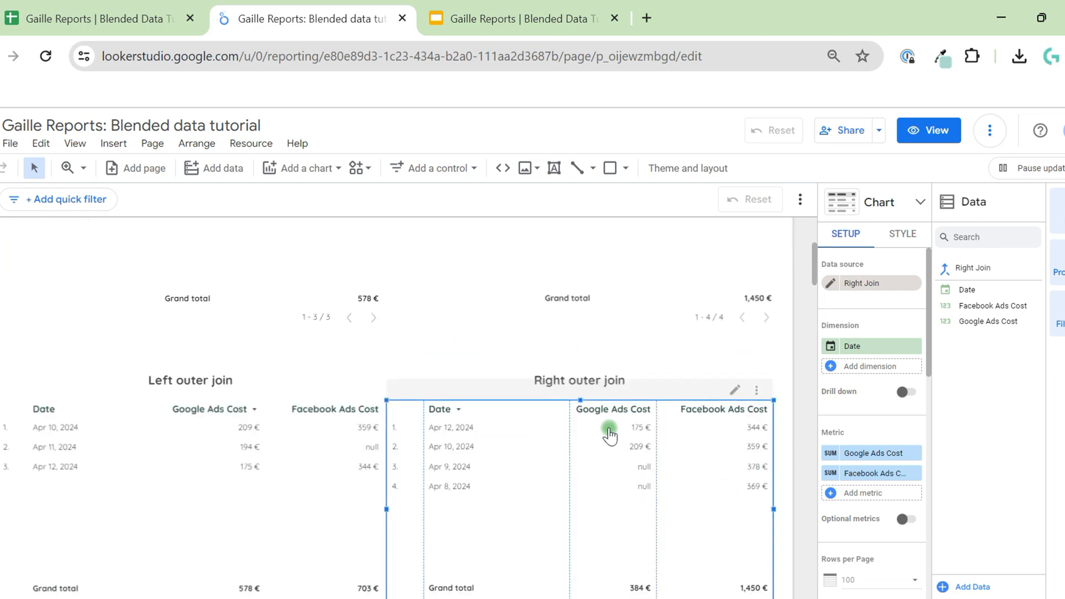
pyautogui.scroll(-1, 773, 499)
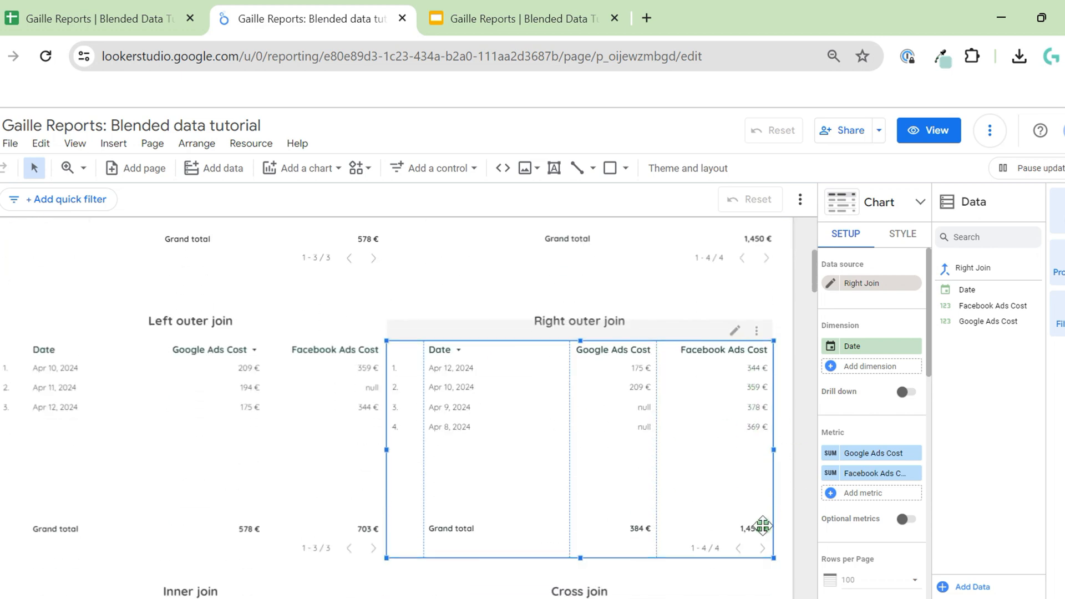
pyautogui.scroll(5, 785, 424)
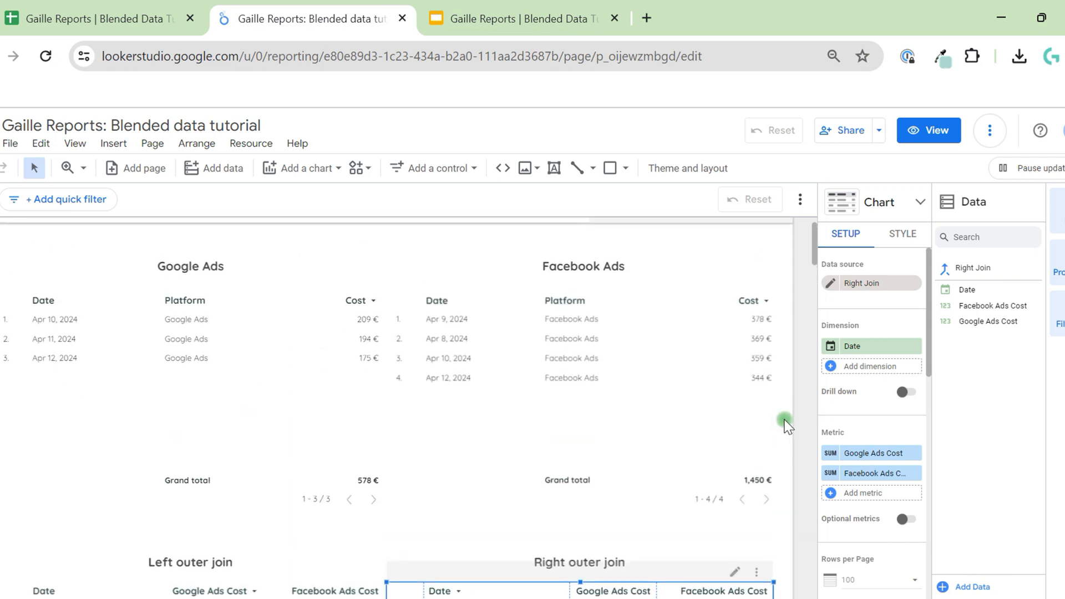
pyautogui.scroll(-5, 767, 549)
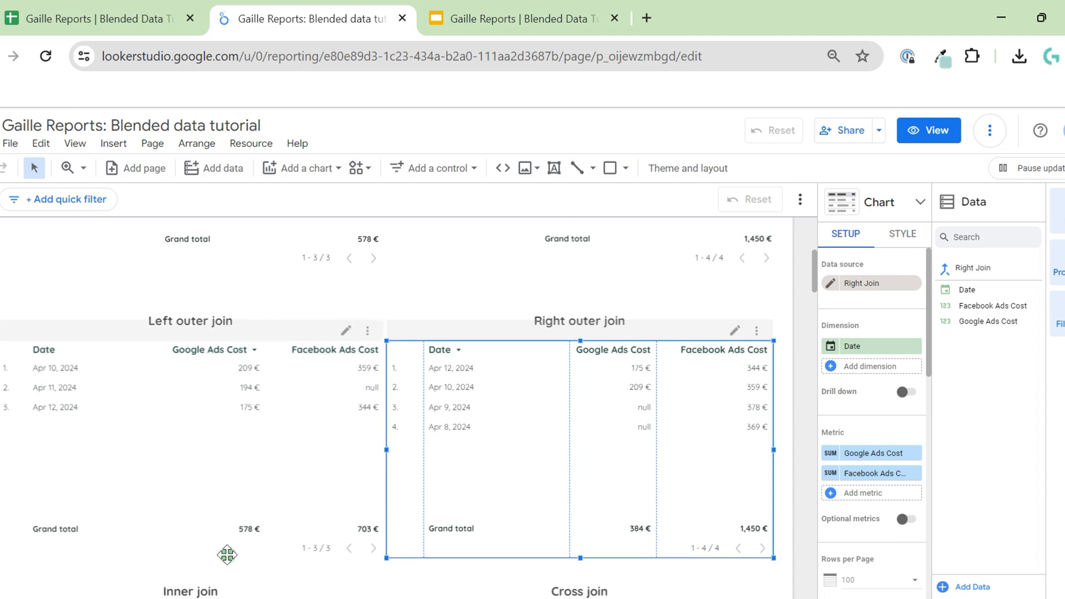
# Step: Compare the Google Ads costs and grand total in the right outer join table with the Google Ads source table
pyautogui.scroll(4, 345, 302)
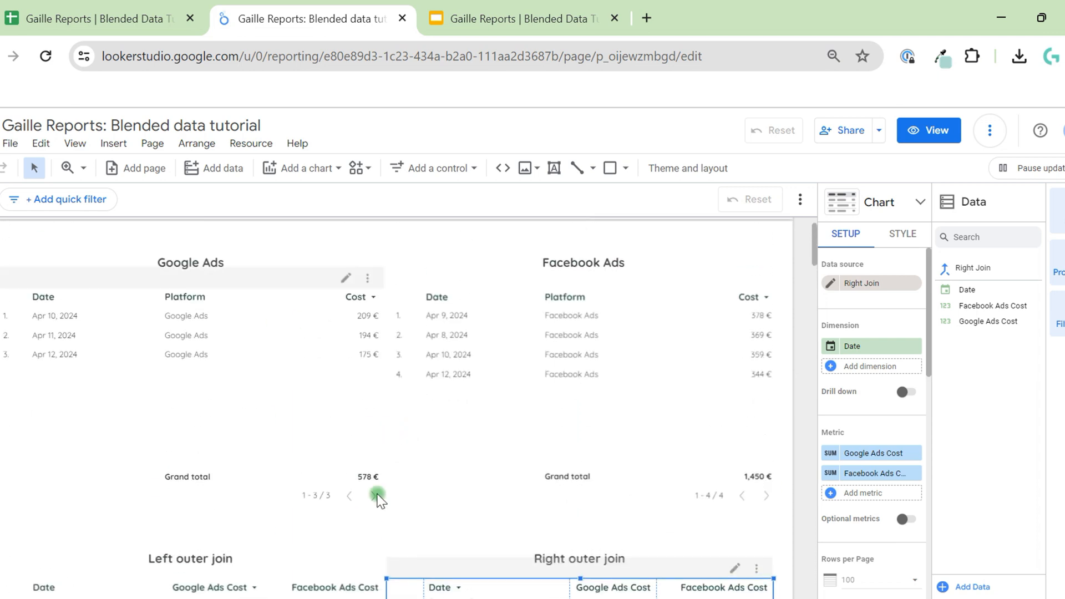
pyautogui.scroll(-2, 610, 488)
pyautogui.scroll(-1, 635, 492)
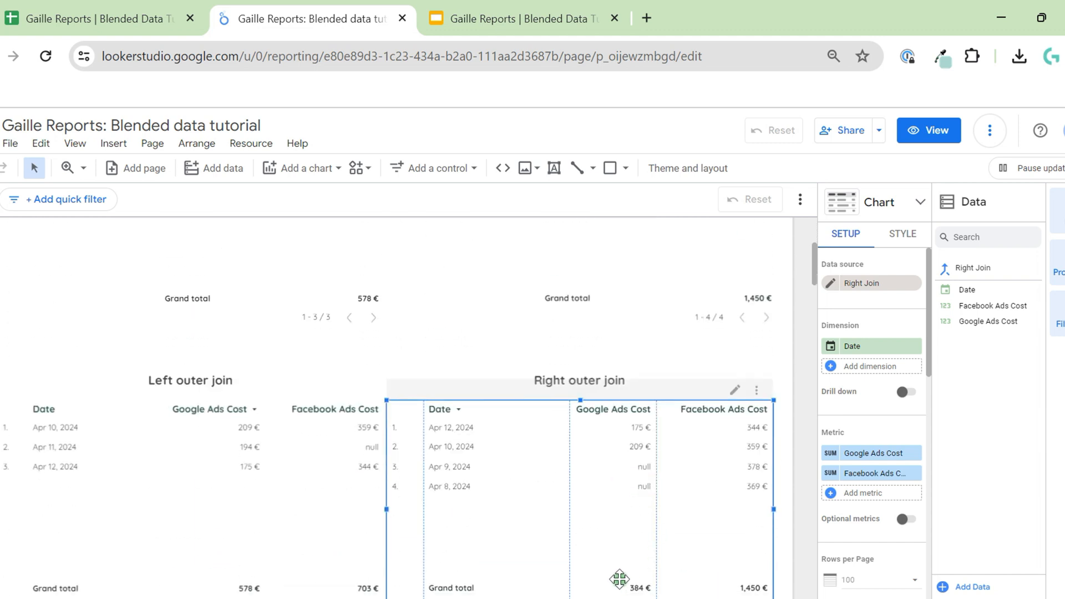
pyautogui.scroll(-2, 738, 510)
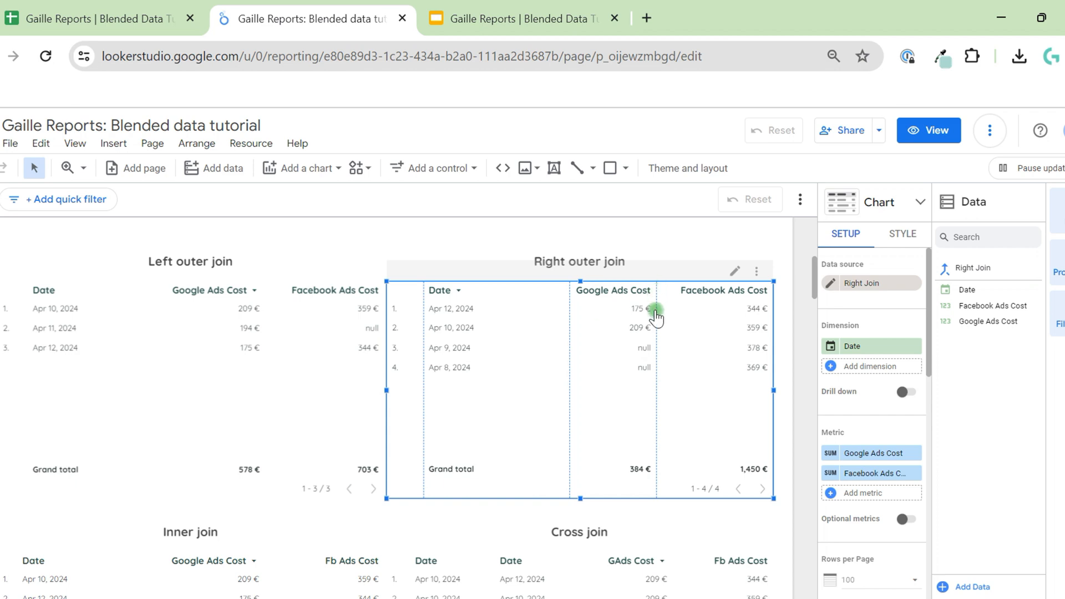
pyautogui.scroll(1, 780, 356)
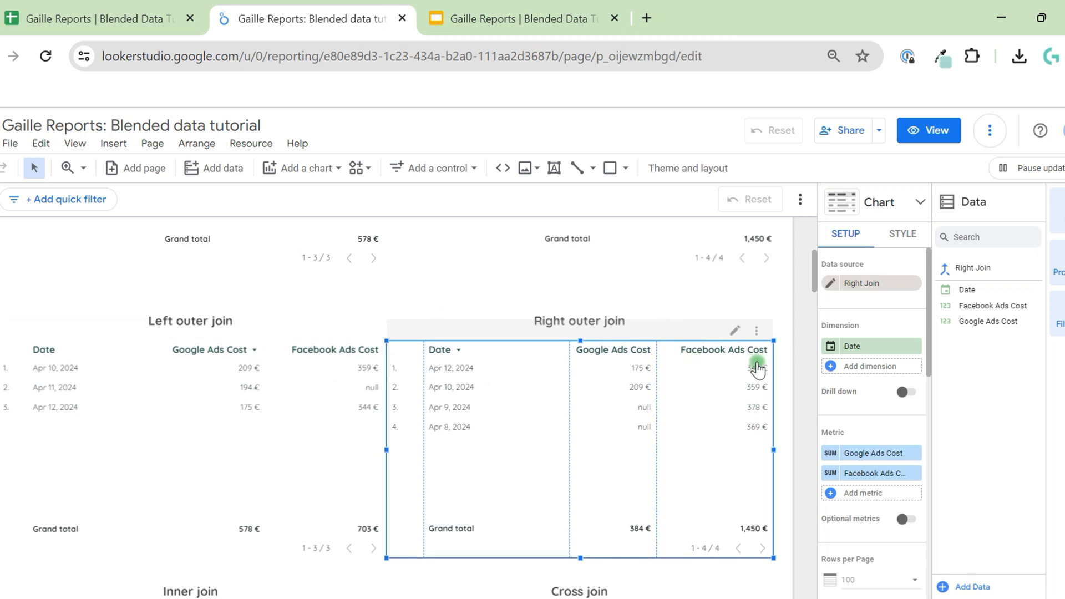
# Step: Examine the inner join table and compare its dates with those in the Google Ads and Facebook Ads source tables
pyautogui.scroll(-5, 787, 374)
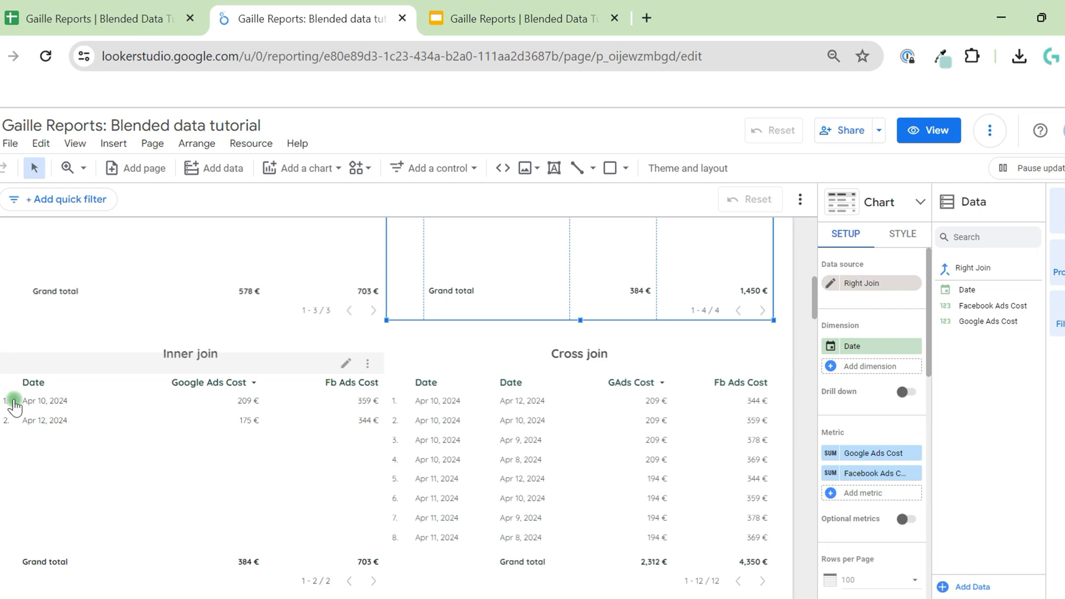
pyautogui.scroll(4, 14, 400)
pyautogui.scroll(2, 124, 351)
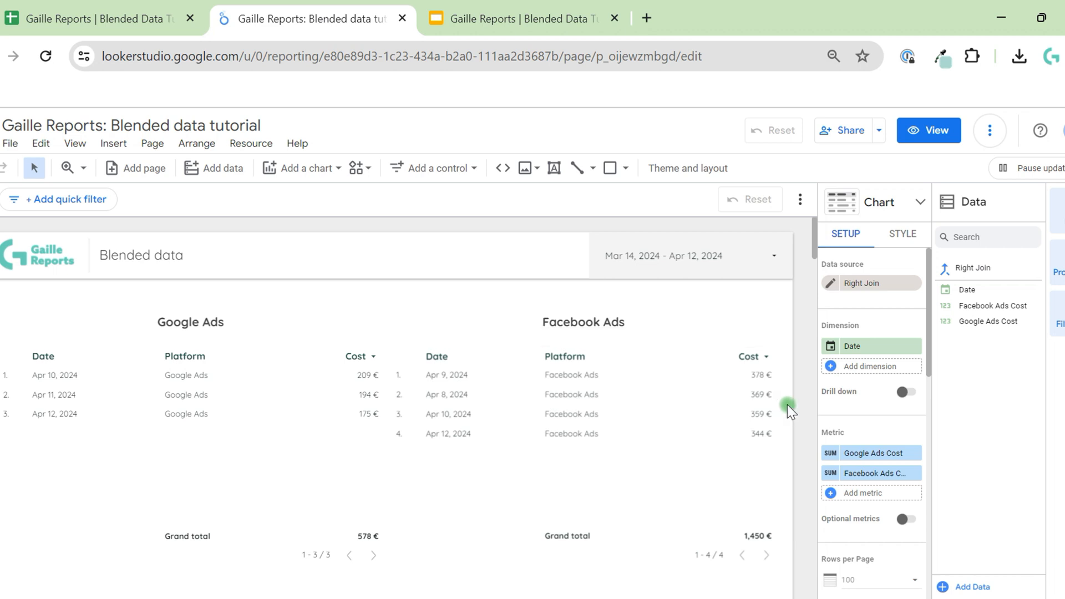
pyautogui.scroll(-5, 787, 404)
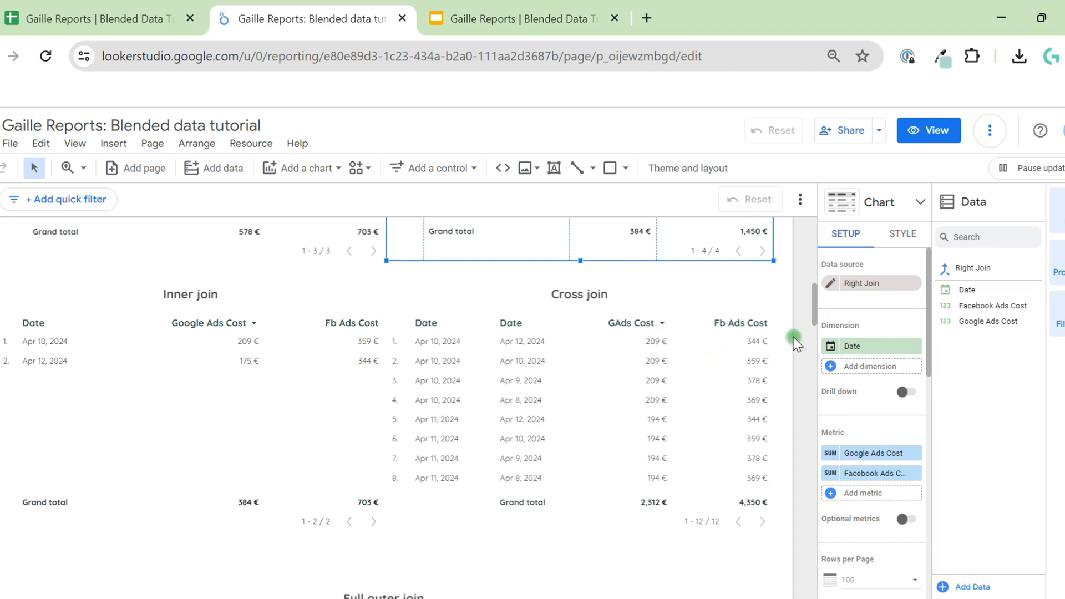
# Step: Check the cross join diagram on the join types slide in Google Slides, and return to the Looker Studio report
pyautogui.click(482, 11)
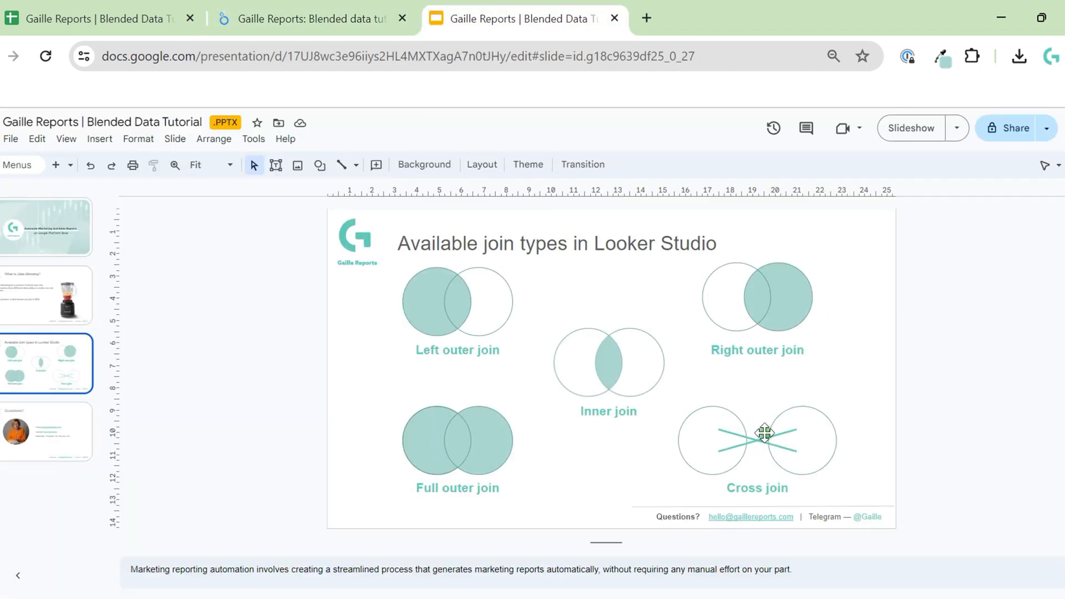
pyautogui.click(262, 11)
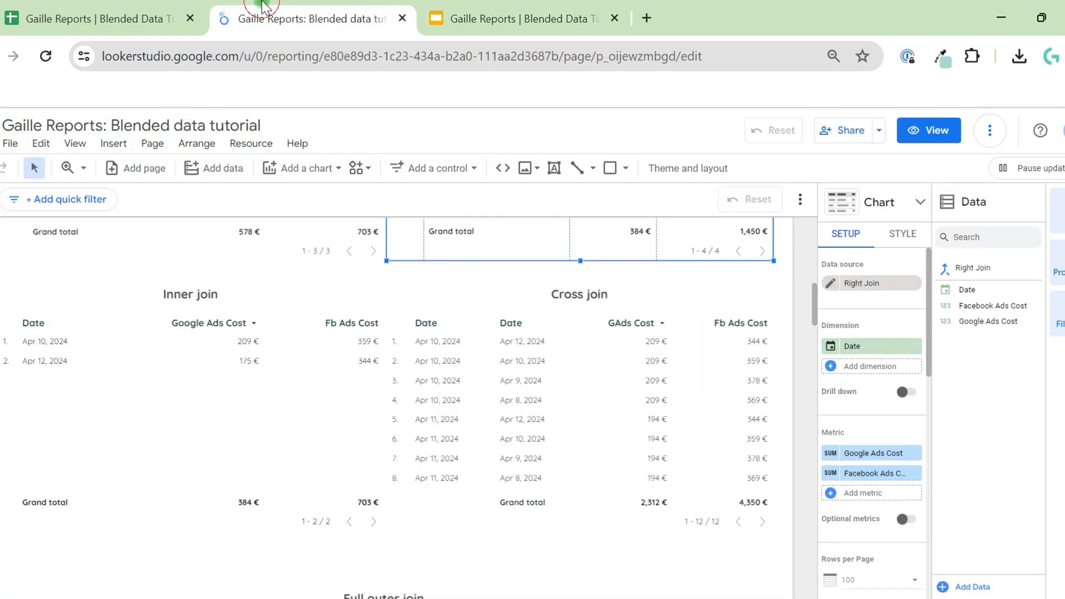
pyautogui.scroll(5, 605, 243)
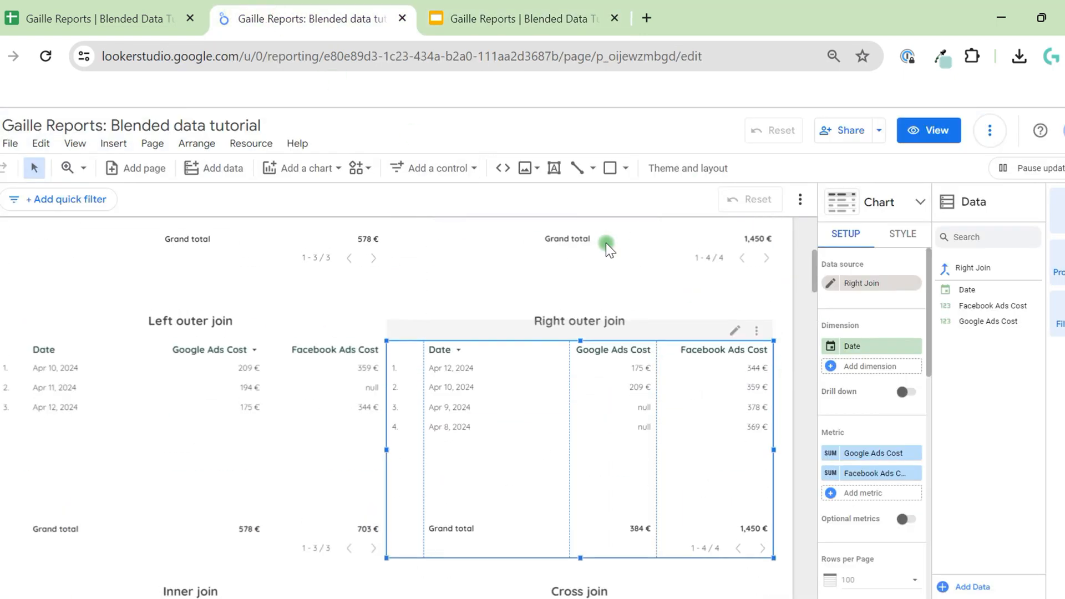
# Step: Switch to the Google Sheets source data and copy the 10-04-2024 date from the Google Ads sheet into cell J2
pyautogui.click(52, 11)
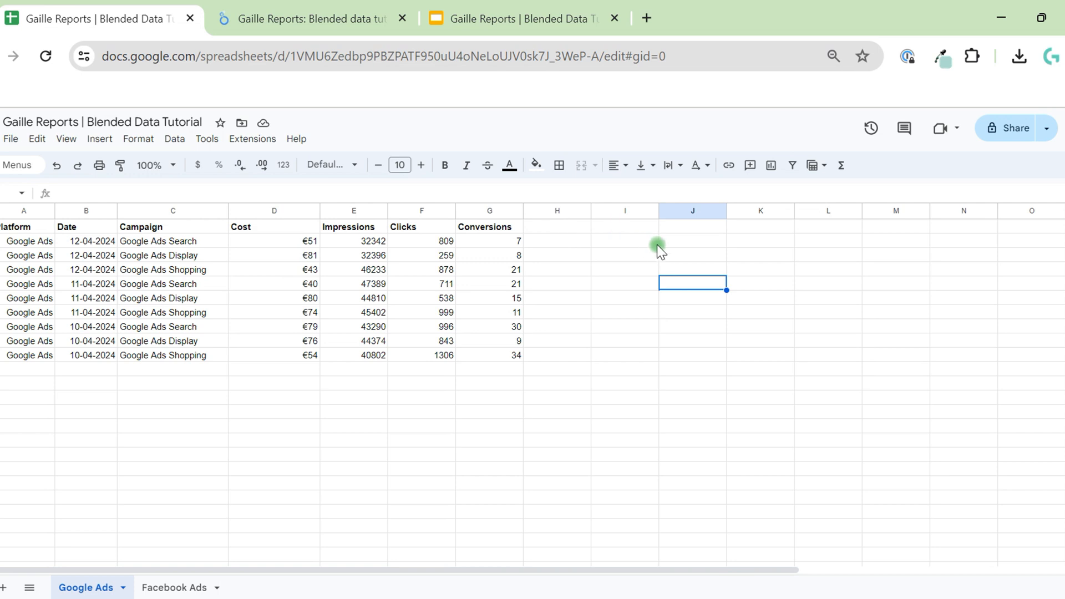
pyautogui.click(108, 326)
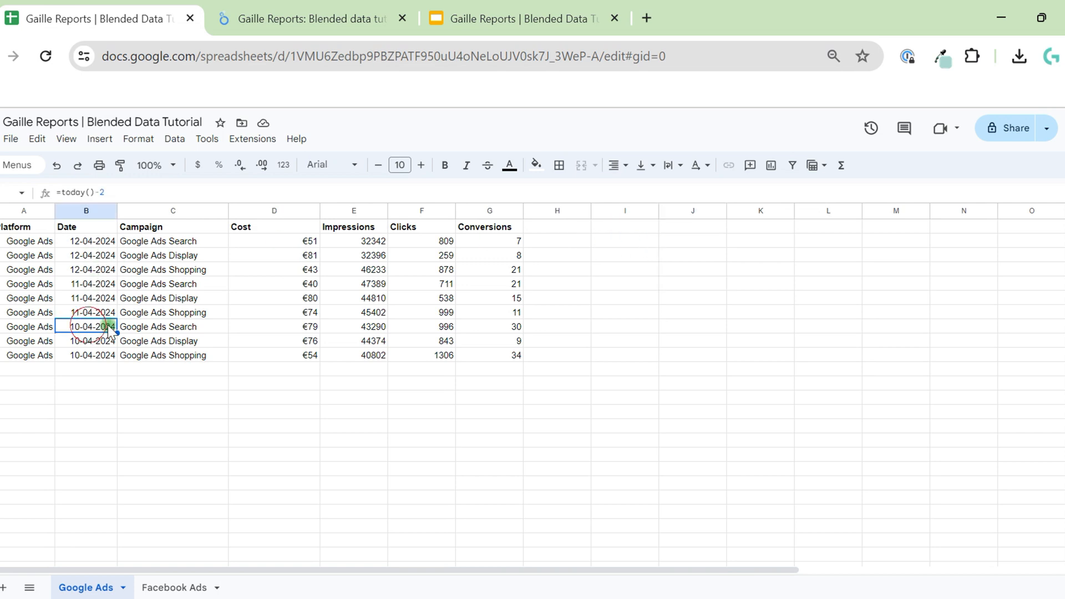
pyautogui.hotkey('ctrl', 'c')
pyautogui.click(706, 240)
pyautogui.hotkey('ctrl', 'v')
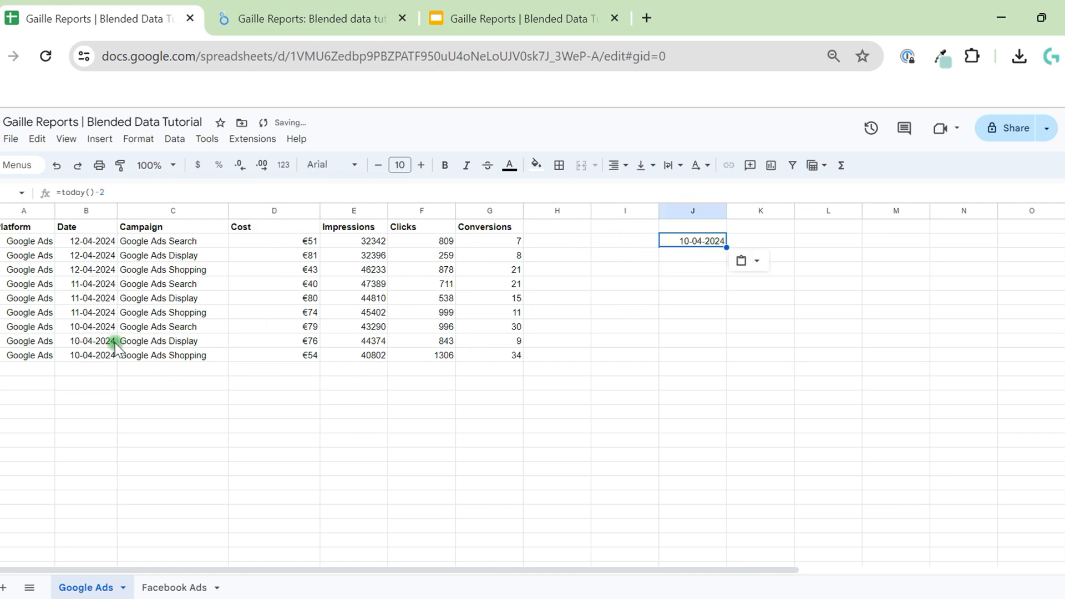
# Step: Enter a SUM formula in K2 totalling the 10-04-2024 Google Ads costs in D8:D10
pyautogui.click(299, 339)
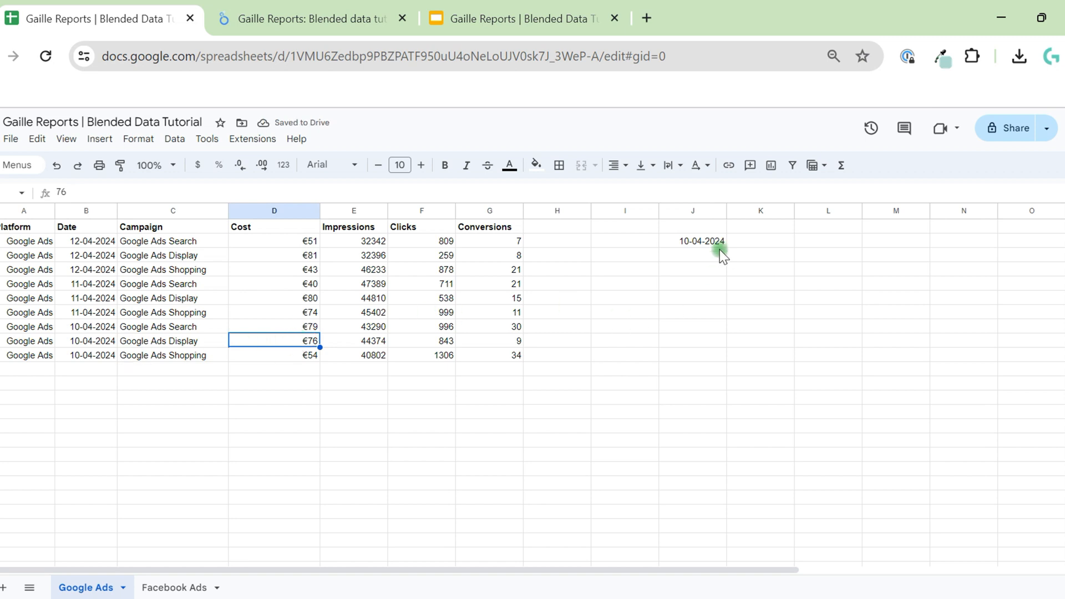
pyautogui.click(733, 242)
pyautogui.write('sum(')
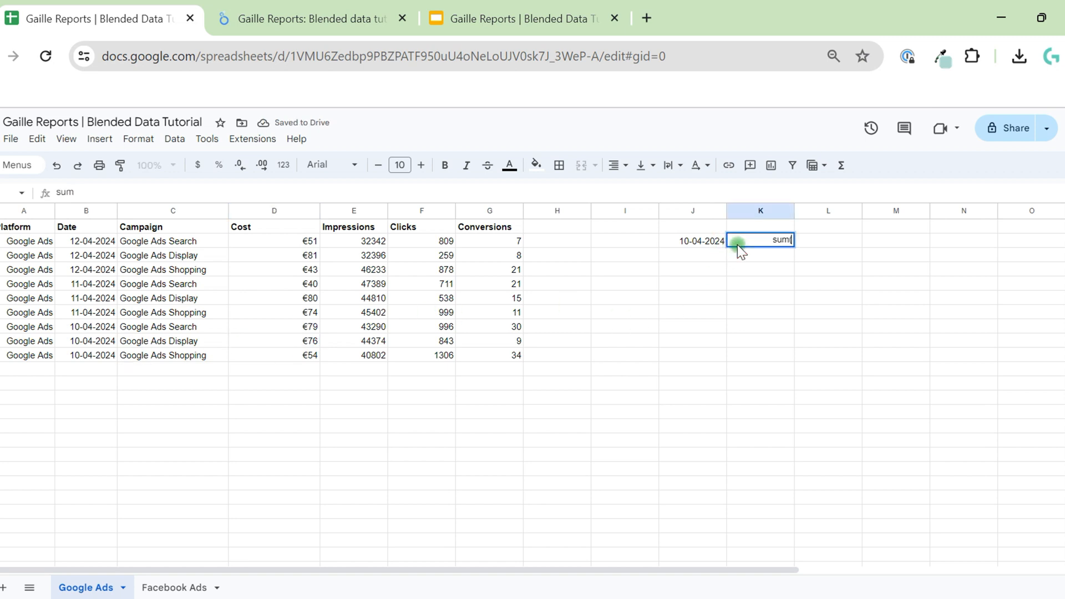
pyautogui.press('BackSpace')
pyautogui.press('BackSpace')
pyautogui.press('BackSpace')
pyautogui.press('BackSpace')
pyautogui.write('=sum')
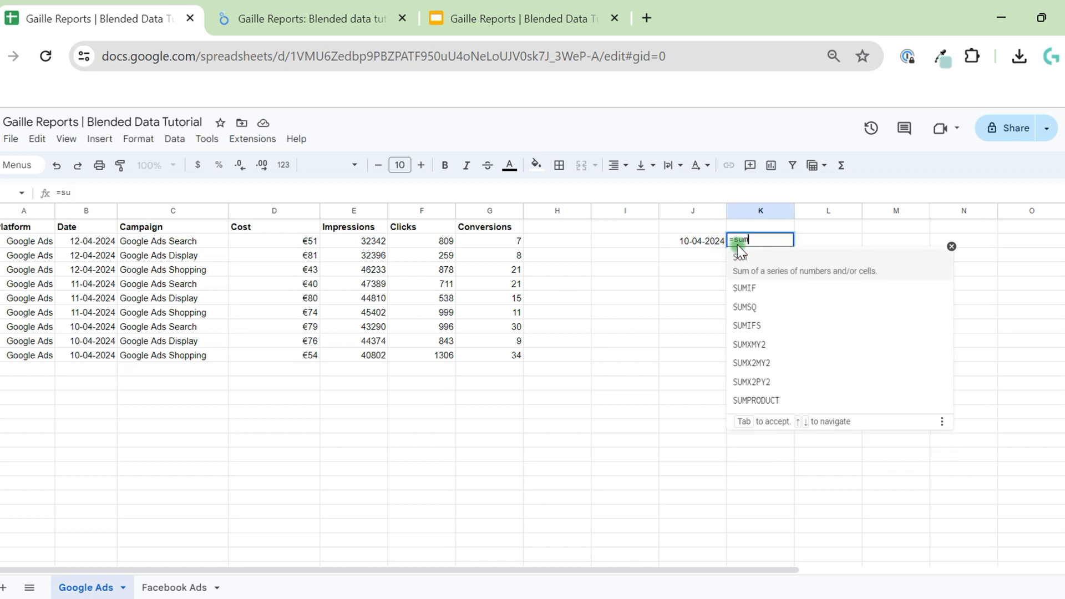
pyautogui.write('(')
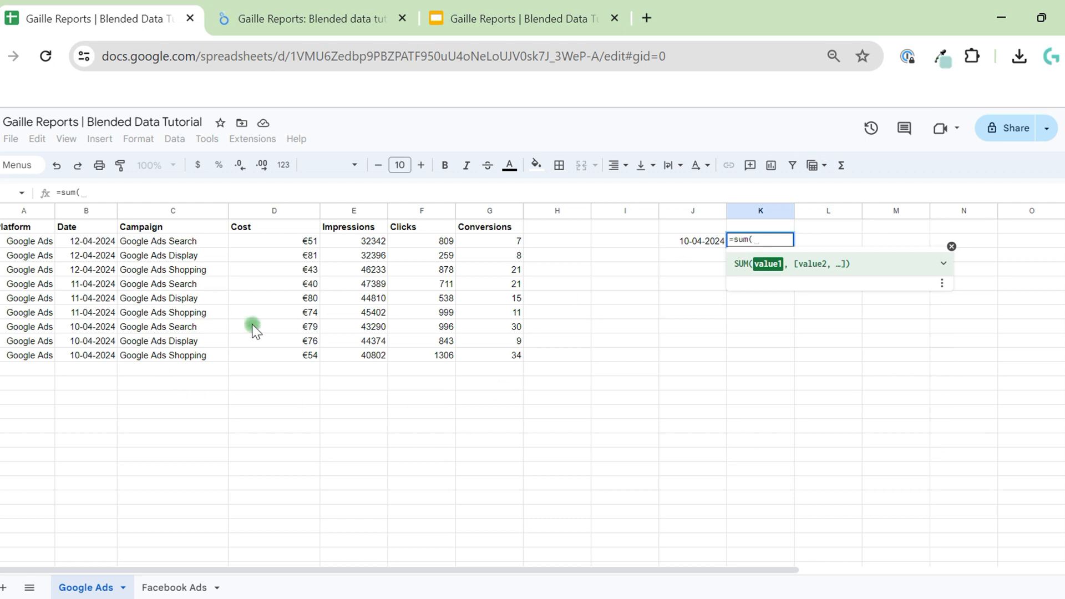
pyautogui.moveTo(252, 328); pyautogui.dragTo(278, 361)
pyautogui.press('Return')
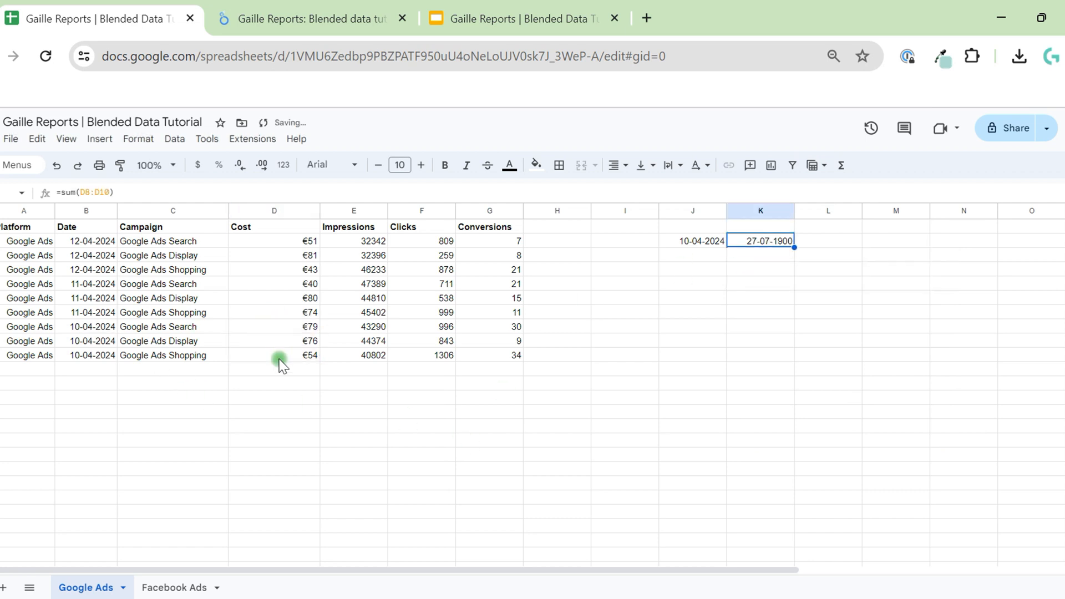
# Step: Format the cost total in K2 as dollar currency with no decimal places
pyautogui.click(197, 165)
pyautogui.click(240, 165)
pyautogui.click(240, 165)
# Step: Copy the 12-04-2024 date from the Facebook Ads sheet into cell L2 of the Google Ads sheet as a value
pyautogui.click(171, 588)
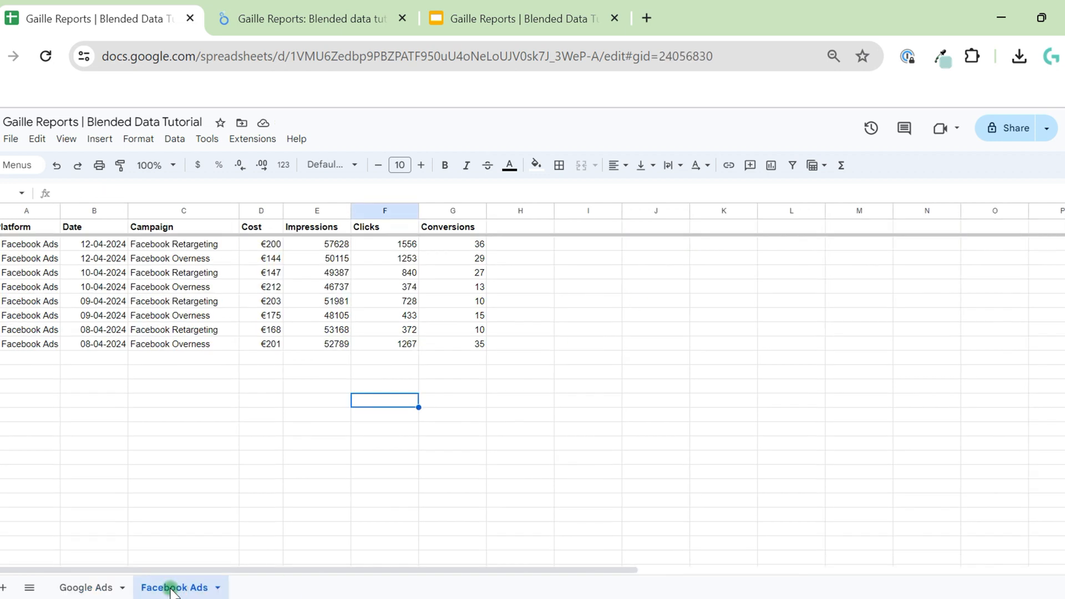
pyautogui.click(106, 244)
pyautogui.hotkey('ctrl', 'c')
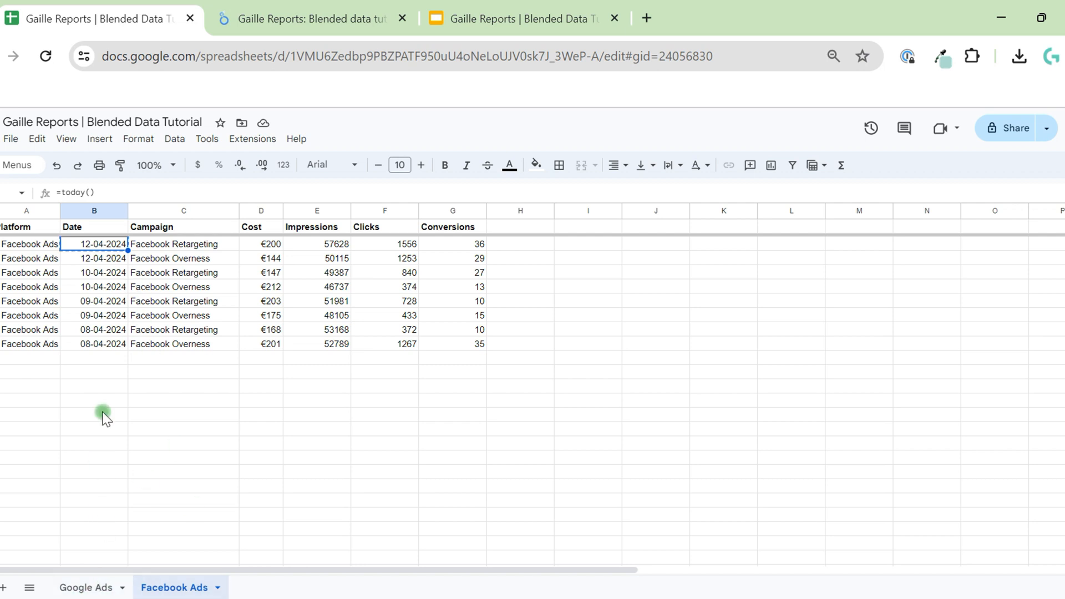
pyautogui.click(103, 587)
pyautogui.click(815, 242)
pyautogui.hotkey('ctrl', 'v')
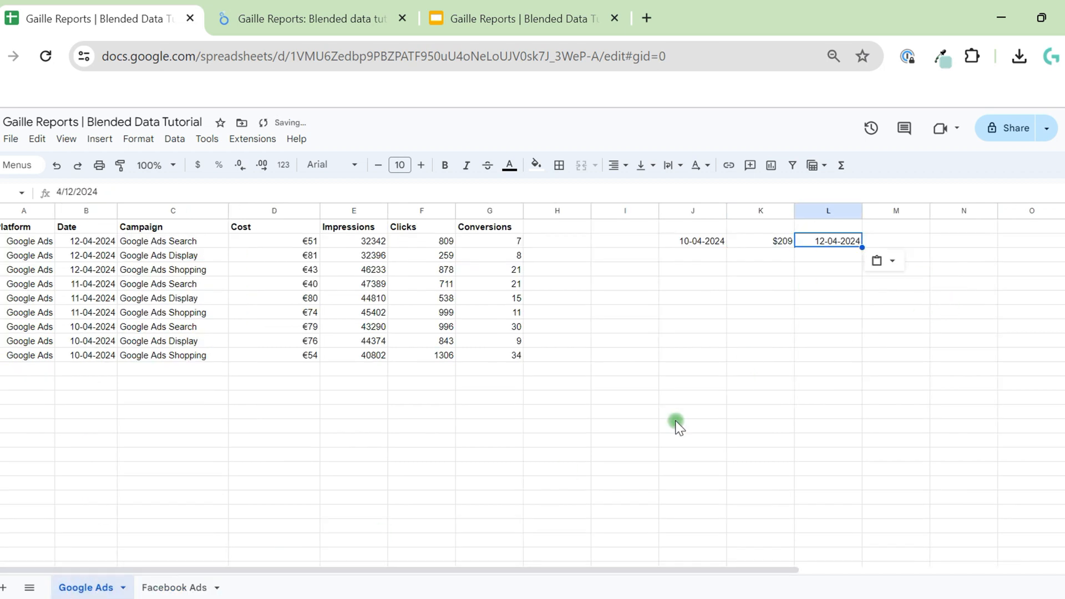
# Step: Copy the 10-04-2024 date from the Facebook Ads sheet into cell L3 of the Google Ads sheet as a value
pyautogui.click(189, 587)
pyautogui.click(113, 272)
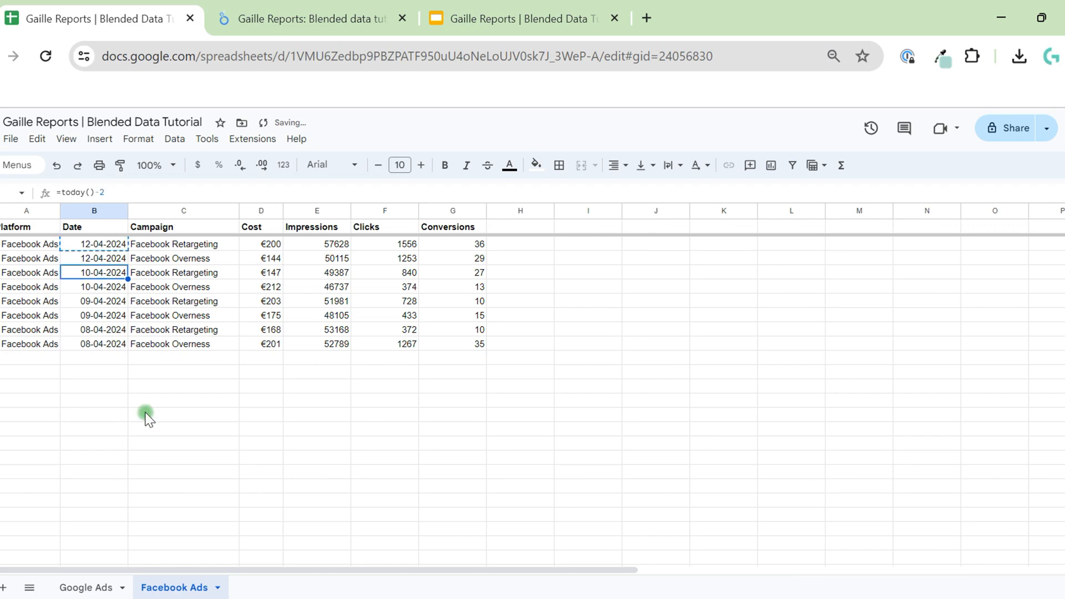
pyautogui.click(86, 586)
pyautogui.click(835, 256)
pyautogui.hotkey('ctrl', 'v')
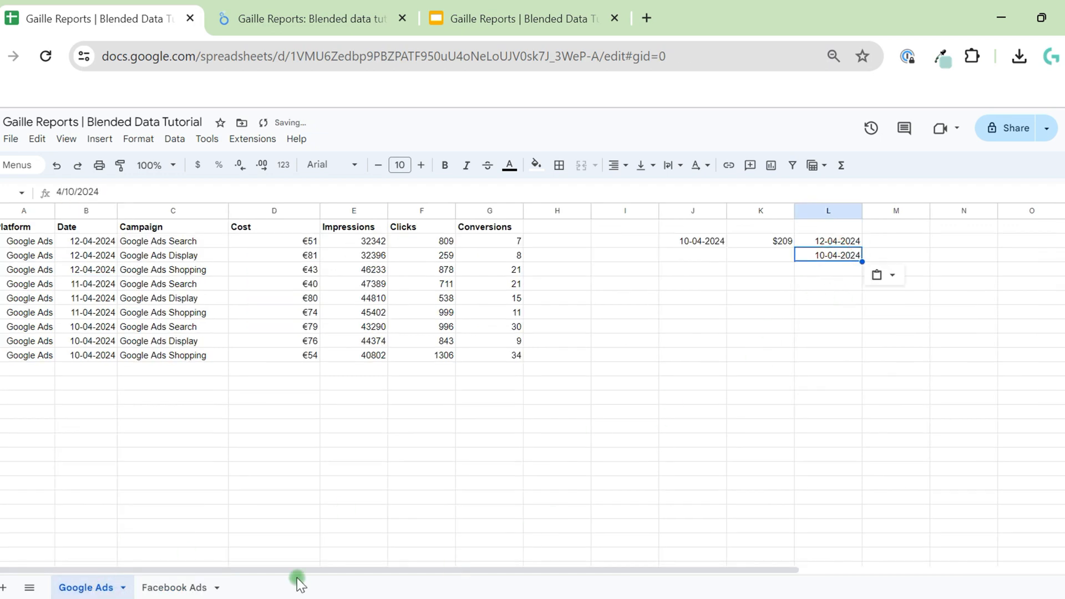
# Step: Copy the 09-04-2024 date from the Facebook Ads sheet into cell L4 of the Google Ads sheet as a value
pyautogui.click(155, 586)
pyautogui.click(99, 303)
pyautogui.hotkey('ctrl', 'c')
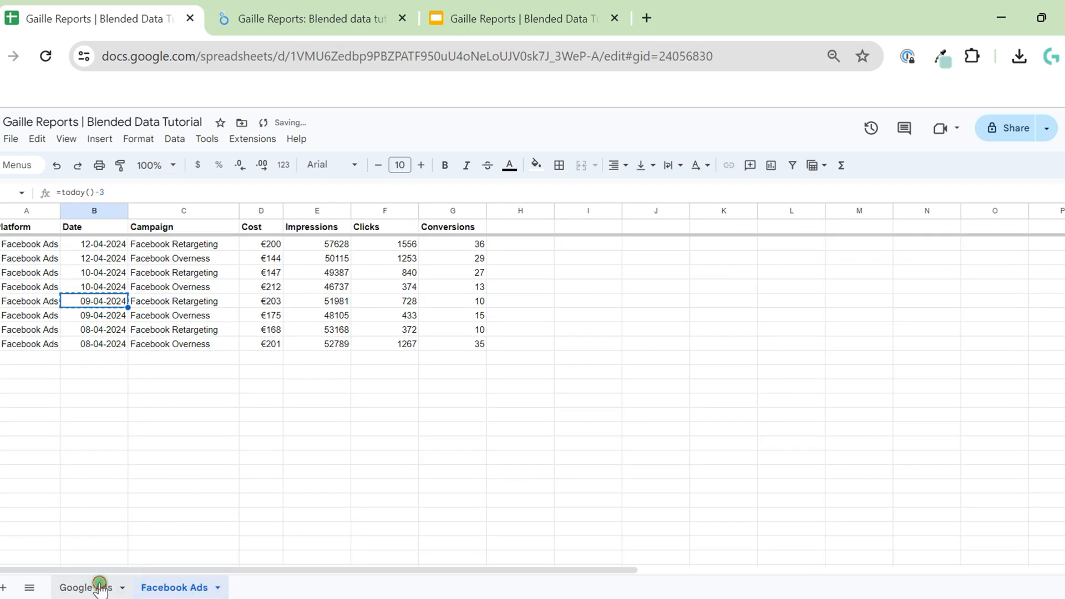
pyautogui.click(86, 587)
pyautogui.click(831, 269)
pyautogui.hotkey('ctrl', 'shift', 'v')
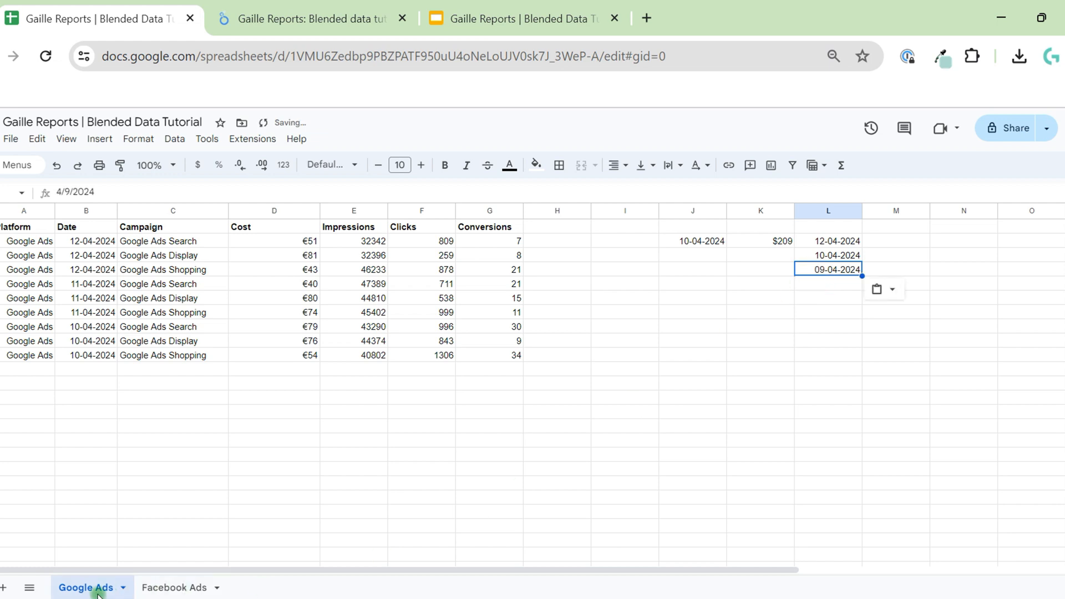
# Step: Copy the 08-04-2024 date from the Facebook Ads sheet as a value into L5 of the Google Ads sheet, leaving L6 empty
pyautogui.click(174, 587)
pyautogui.click(105, 344)
pyautogui.hotkey('ctrl', 'c')
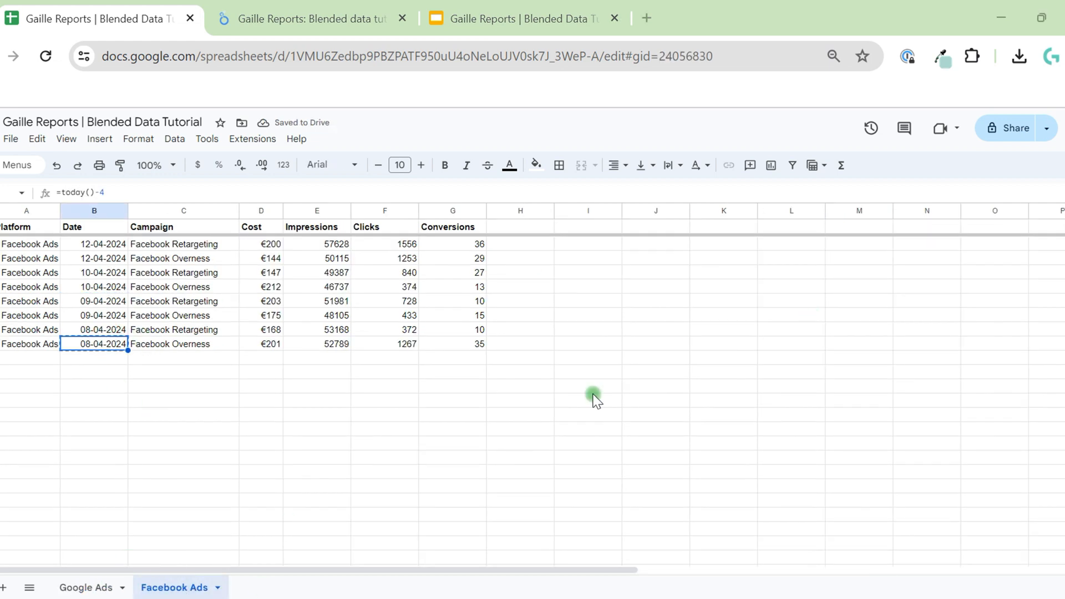
pyautogui.click(87, 587)
pyautogui.click(828, 298)
pyautogui.hotkey('ctrl', 'shift', 'v')
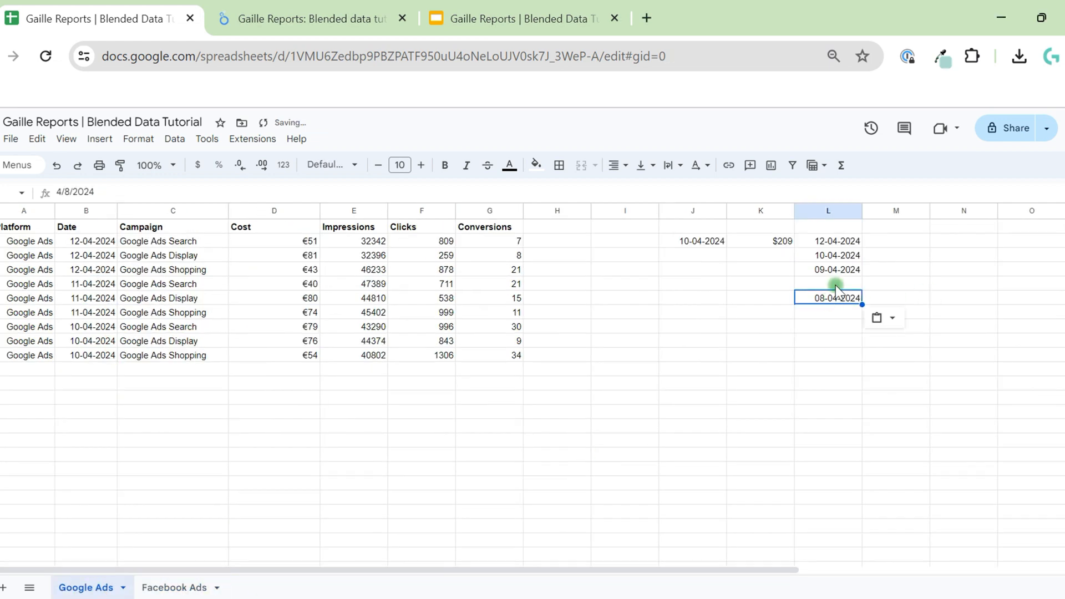
pyautogui.click(835, 285)
pyautogui.hotkey('ctrl', 'shift', 'v')
pyautogui.click(846, 312)
pyautogui.hotkey('ctrl', 'z')
pyautogui.hotkey('ctrl', 'z')
pyautogui.hotkey('ctrl', 'z')
# Step: Copy the date and cost total in J2:K2 into rows 3 to 5 of the same columns
pyautogui.press('Left')
pyautogui.hotkey('shift', 'Right')
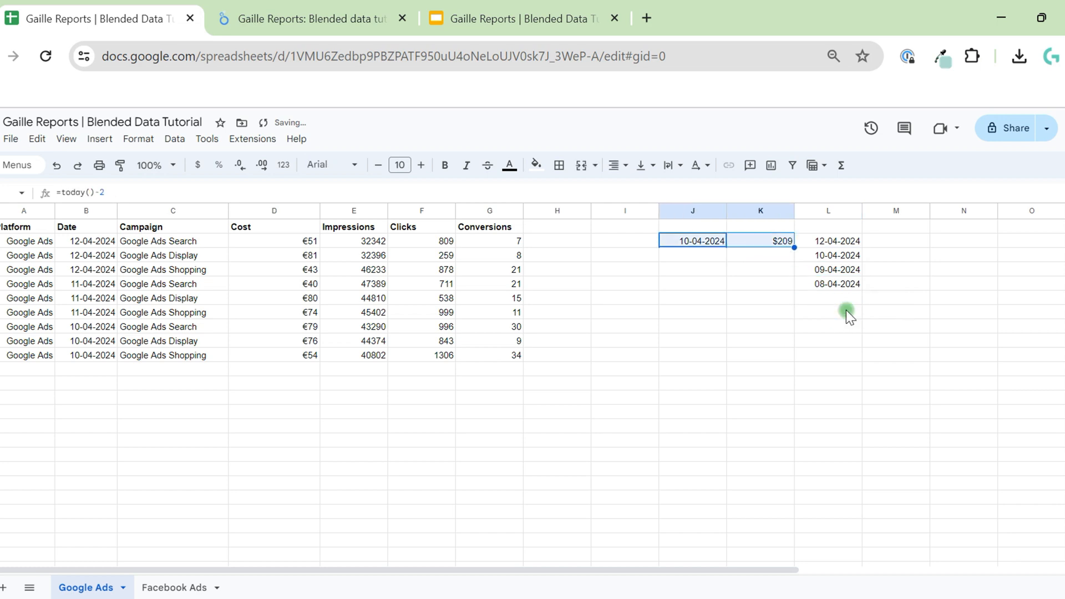
pyautogui.hotkey('ctrl', 'c')
pyautogui.press('Down')
pyautogui.hotkey('ctrl', 'v')
pyautogui.press('Down')
pyautogui.hotkey('ctrl', 'v')
pyautogui.press('Down')
pyautogui.hotkey('ctrl', 'v')
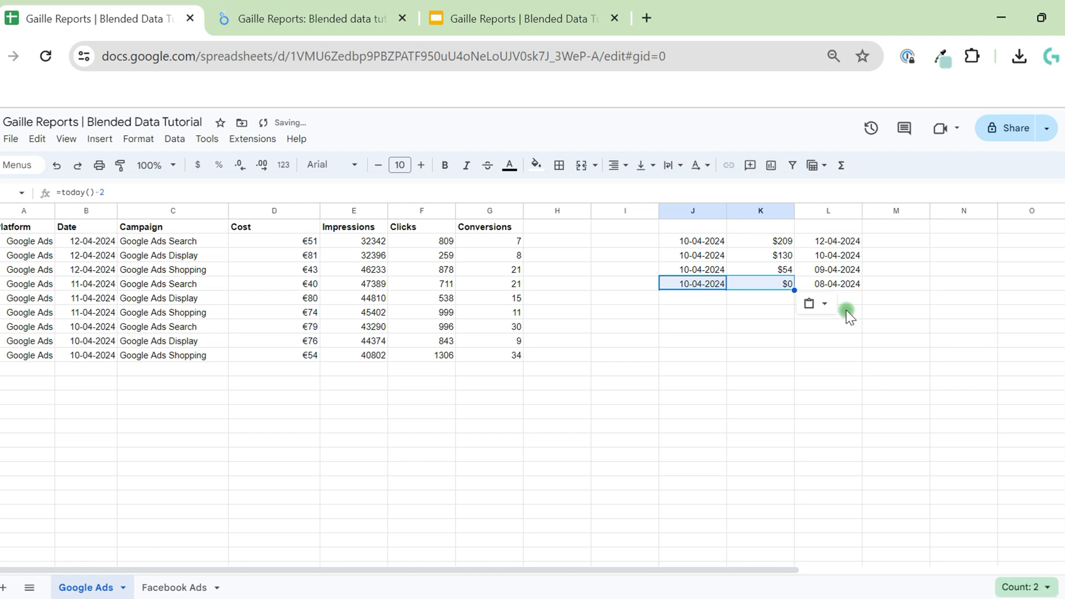
# Step: Make the range in the K2 formula absolute so it reads =sum($D$8:$D$10)
pyautogui.click(787, 243)
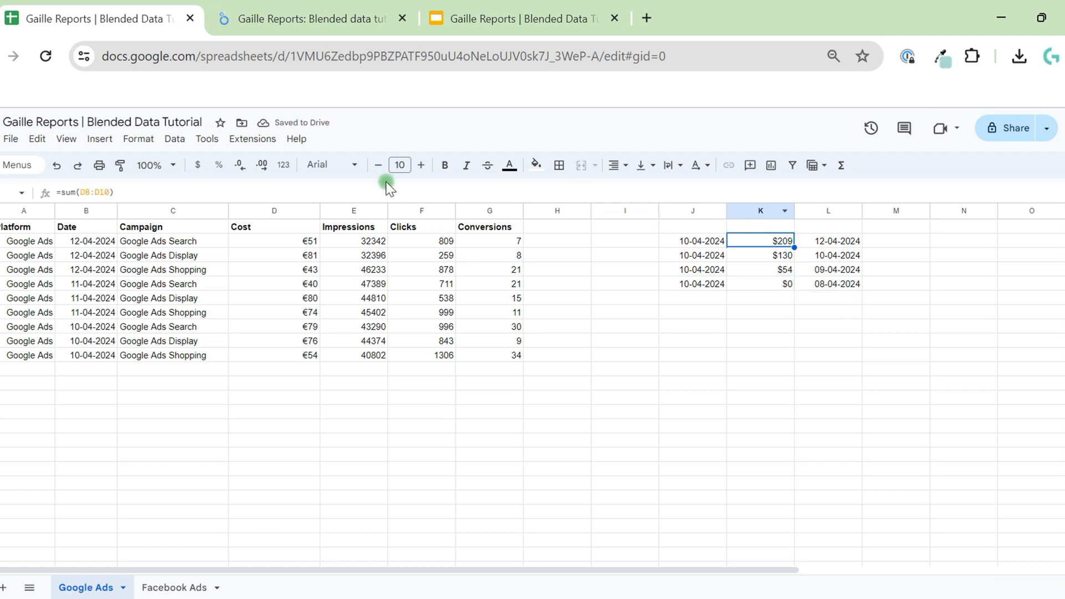
pyautogui.click(112, 191)
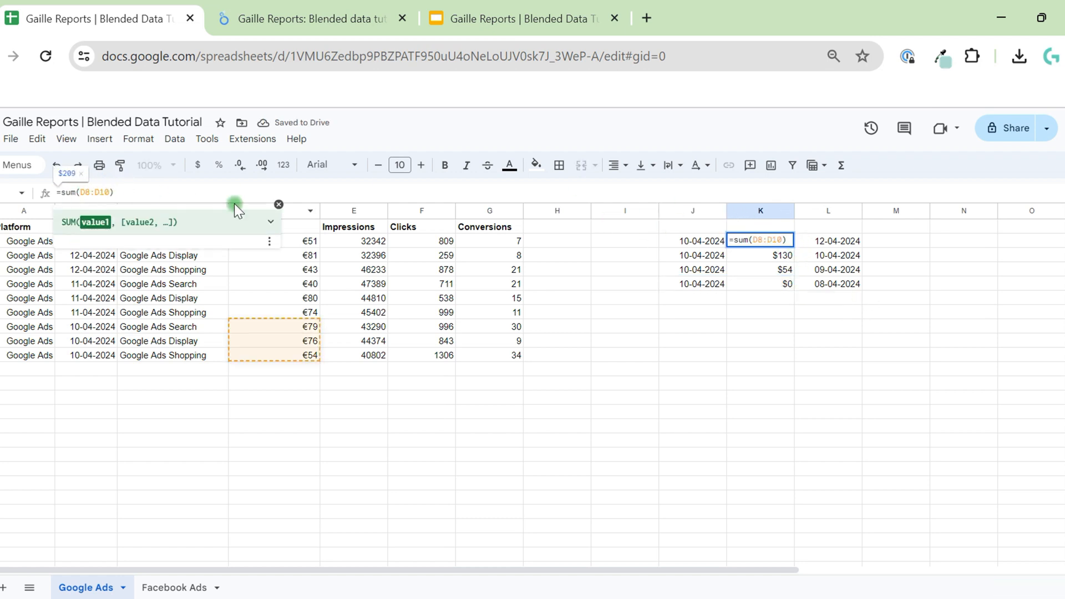
pyautogui.press('Return')
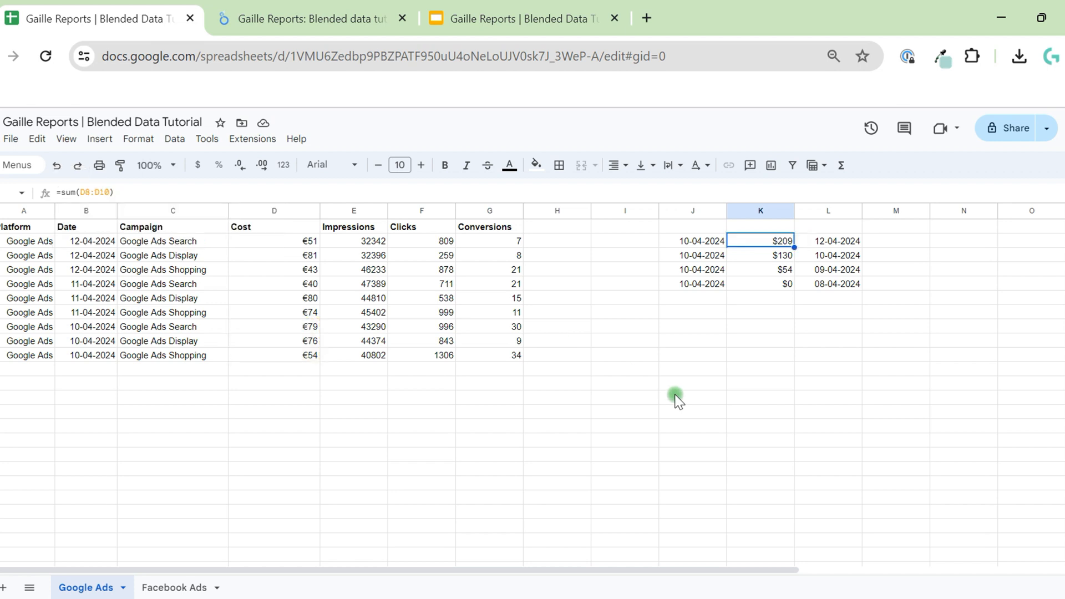
pyautogui.press('Return')
pyautogui.press('Return')
pyautogui.press('Up')
pyautogui.press('Return')
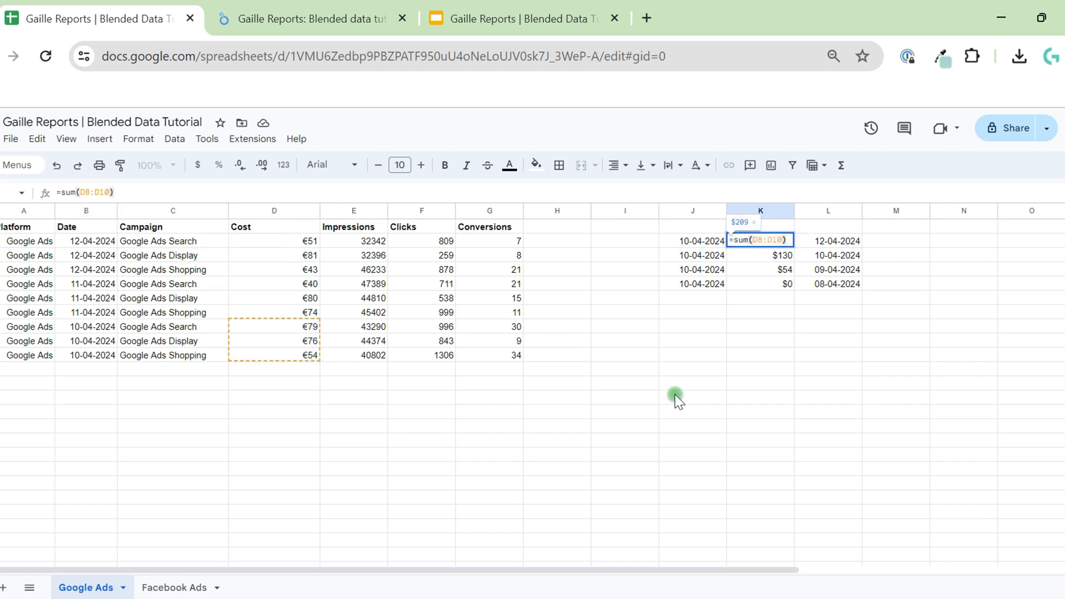
pyautogui.press('Return')
# Step: Copy the absolute SUM formula from K2 into K3, K4 and K5
pyautogui.press('Up')
pyautogui.hotkey('ctrl', 'c')
pyautogui.press('Down')
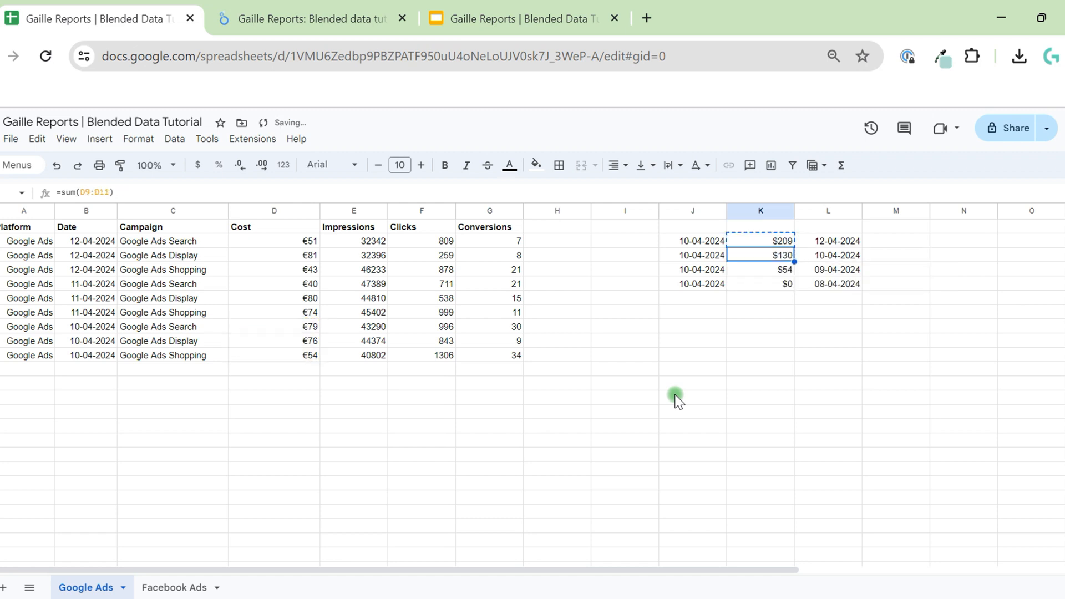
pyautogui.hotkey('ctrl', 'v')
pyautogui.press('Down')
pyautogui.hotkey('ctrl', 'v')
pyautogui.press('Down')
pyautogui.hotkey('ctrl', 'v')
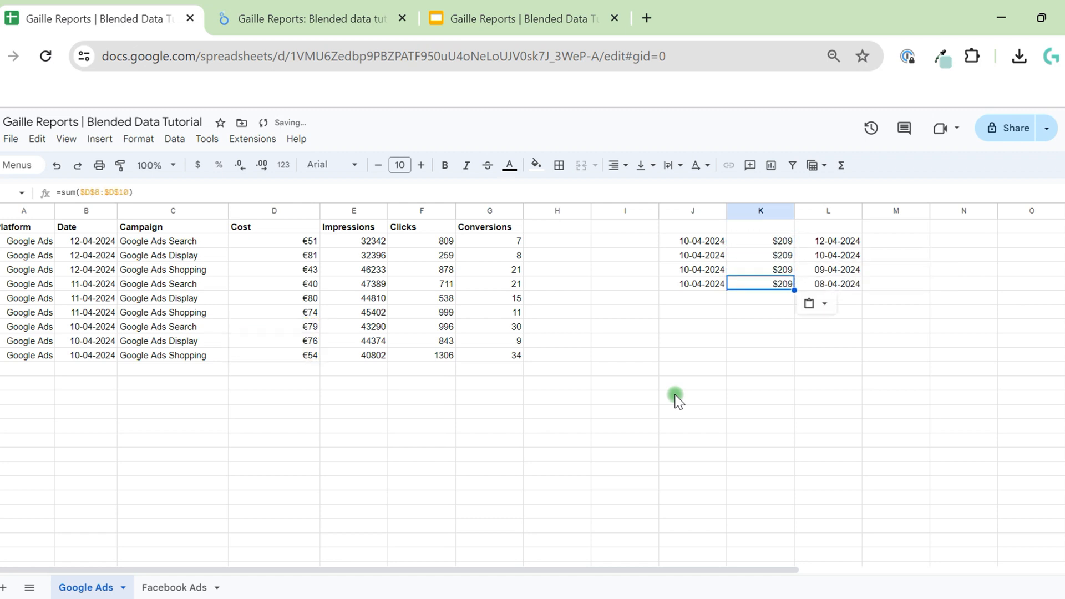
# Step: Compare the Google Ads date and cost in J2:K2 with the Facebook Ads dates in L2:L5
pyautogui.click(899, 238)
pyautogui.click(706, 238)
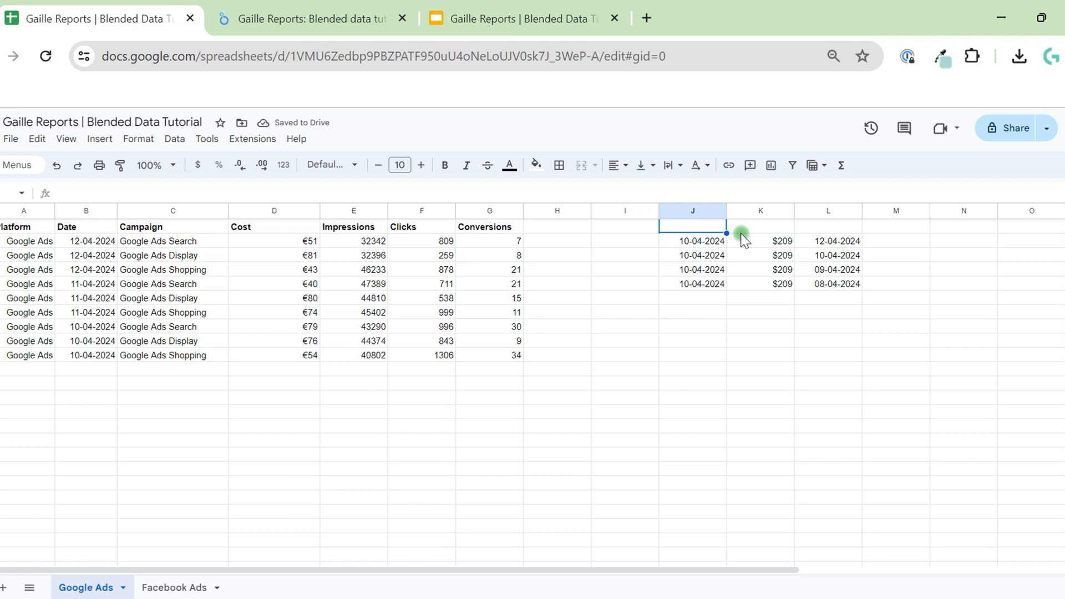
pyautogui.moveTo(716, 240); pyautogui.dragTo(784, 240)
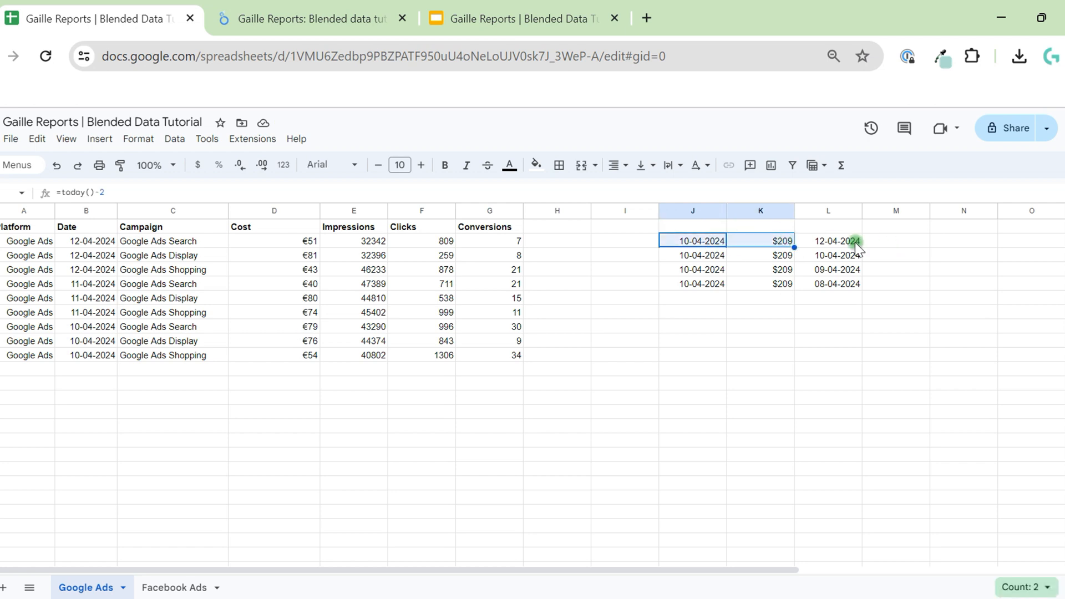
pyautogui.moveTo(856, 247); pyautogui.dragTo(852, 284)
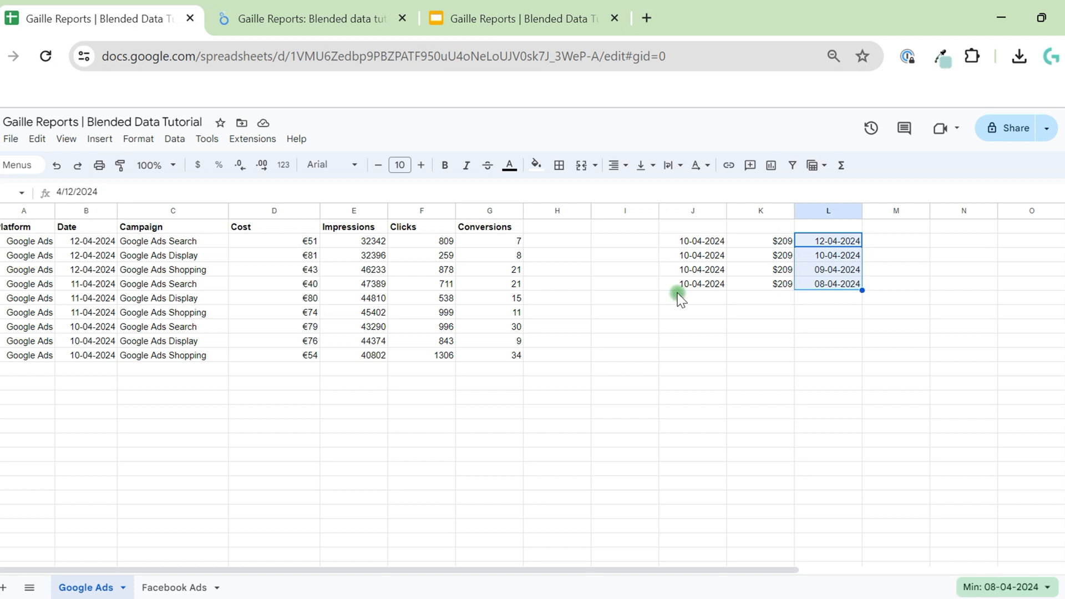
# Step: Copy the 11-04-2024 date from the Google Ads date column into cell J6
pyautogui.click(105, 284)
pyautogui.hotkey('ctrl', 'c')
pyautogui.click(721, 298)
pyautogui.hotkey('ctrl', 'v')
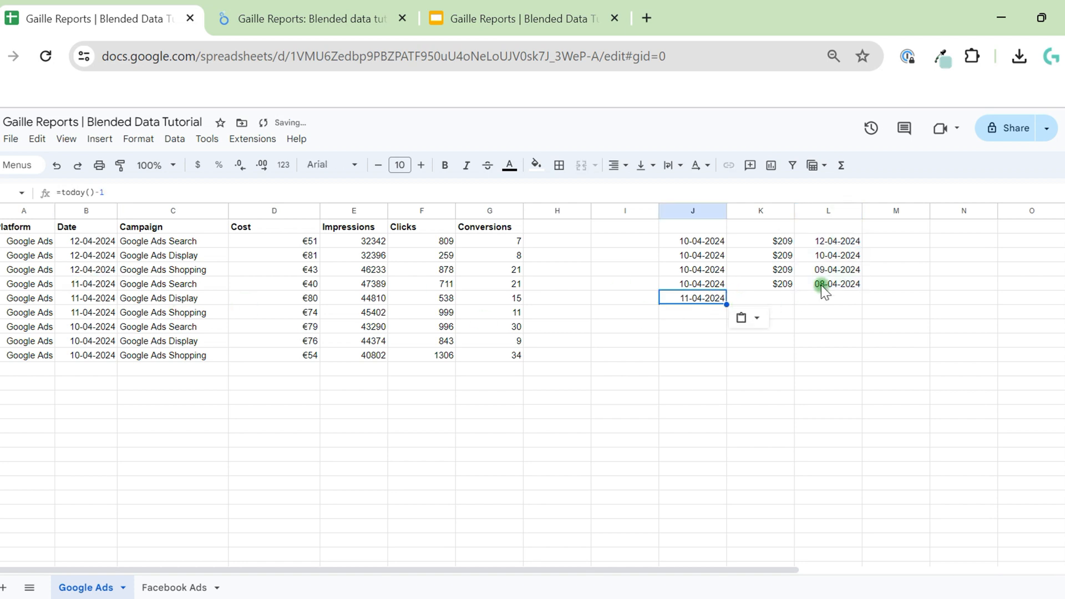
# Step: Copy the four Facebook Ads dates in L2:L5 into L6:L9 and clear the surplus date in L10
pyautogui.moveTo(846, 244); pyautogui.dragTo(846, 276)
pyautogui.hotkey('ctrl', 'c')
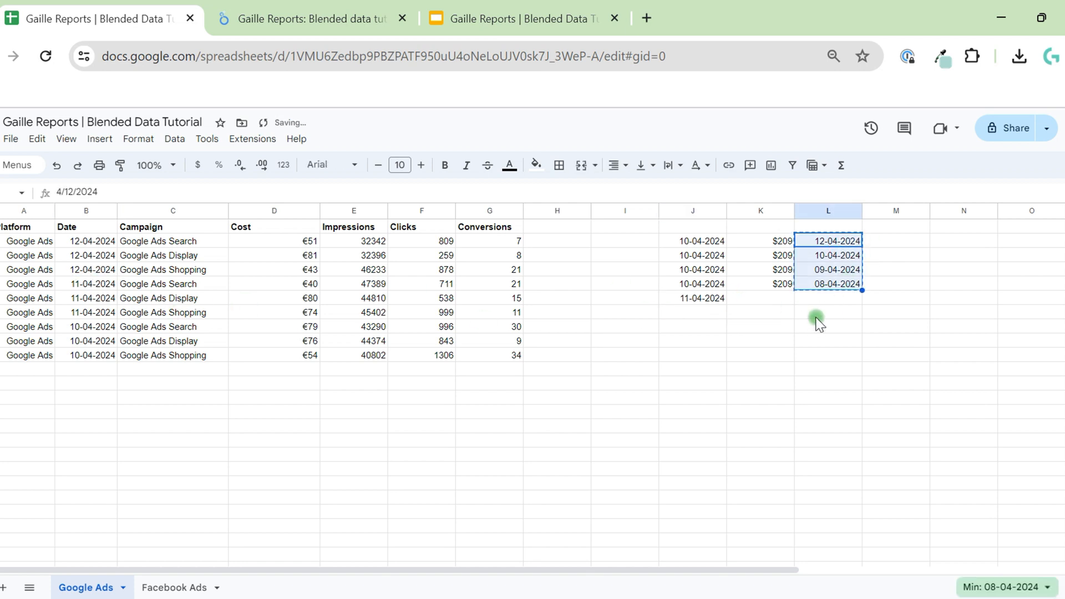
pyautogui.click(828, 309)
pyautogui.hotkey('ctrl', 'v')
pyautogui.click(836, 297)
pyautogui.hotkey('ctrl', 'v')
pyautogui.click(847, 354)
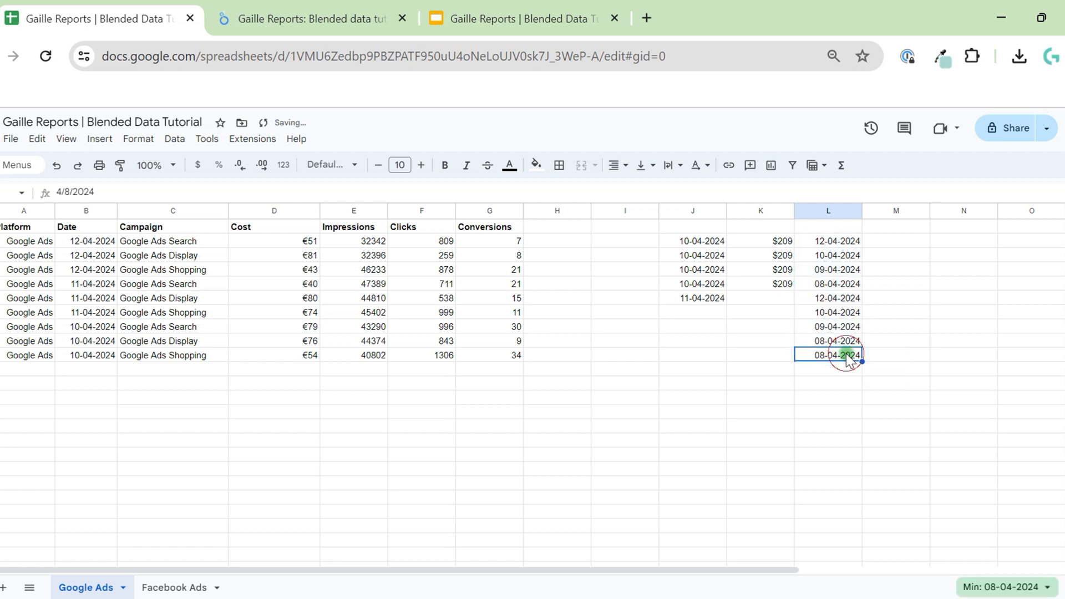
pyautogui.press('Delete')
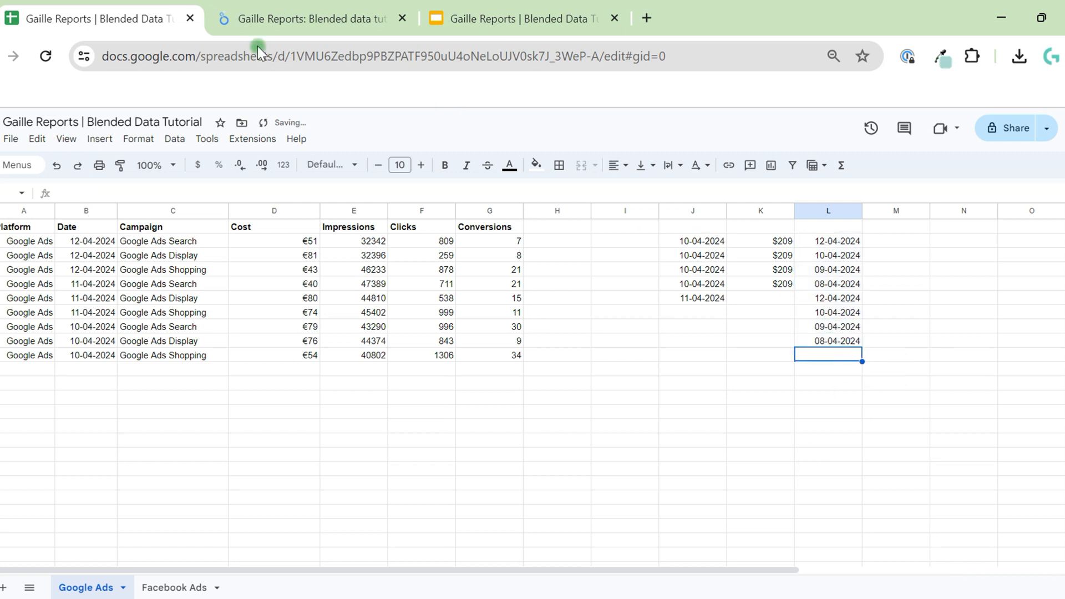
# Step: Clear the cross join example from columns J to L and switch back to the Looker Studio report
pyautogui.moveTo(693, 227); pyautogui.dragTo(857, 427)
pyautogui.press('Delete')
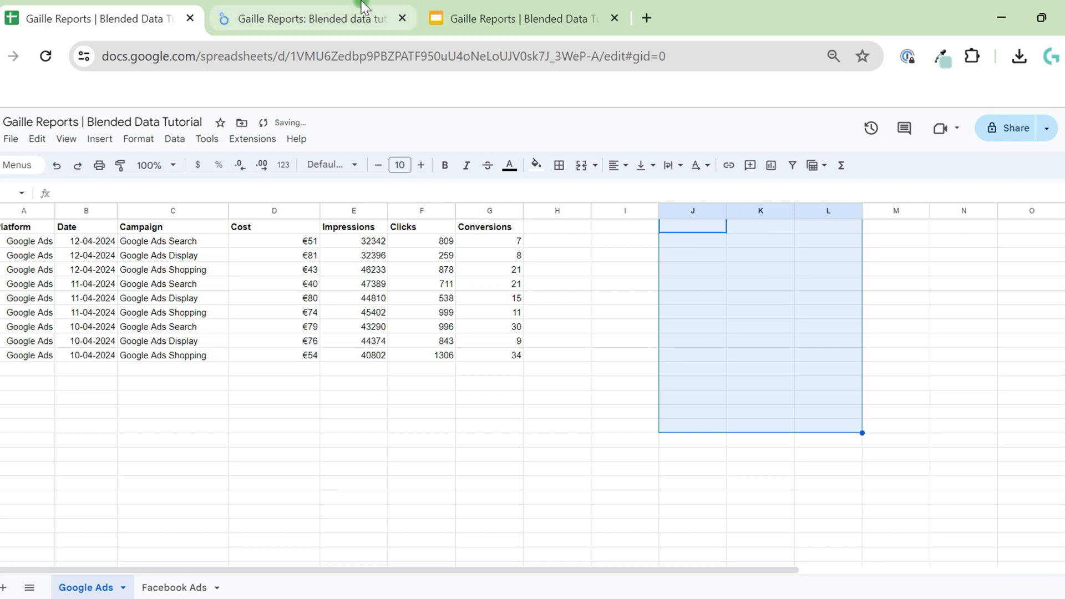
pyautogui.click(311, 19)
# Step: Examine the cross join table's date combinations and costs, and the full outer join table below it
pyautogui.click(792, 362)
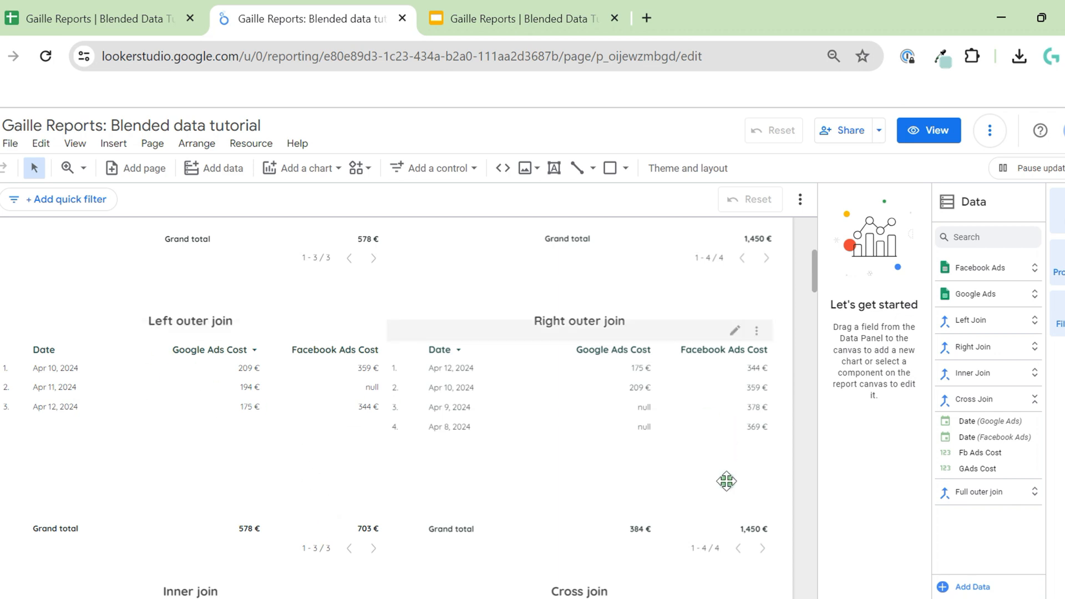
pyautogui.scroll(-6, 774, 499)
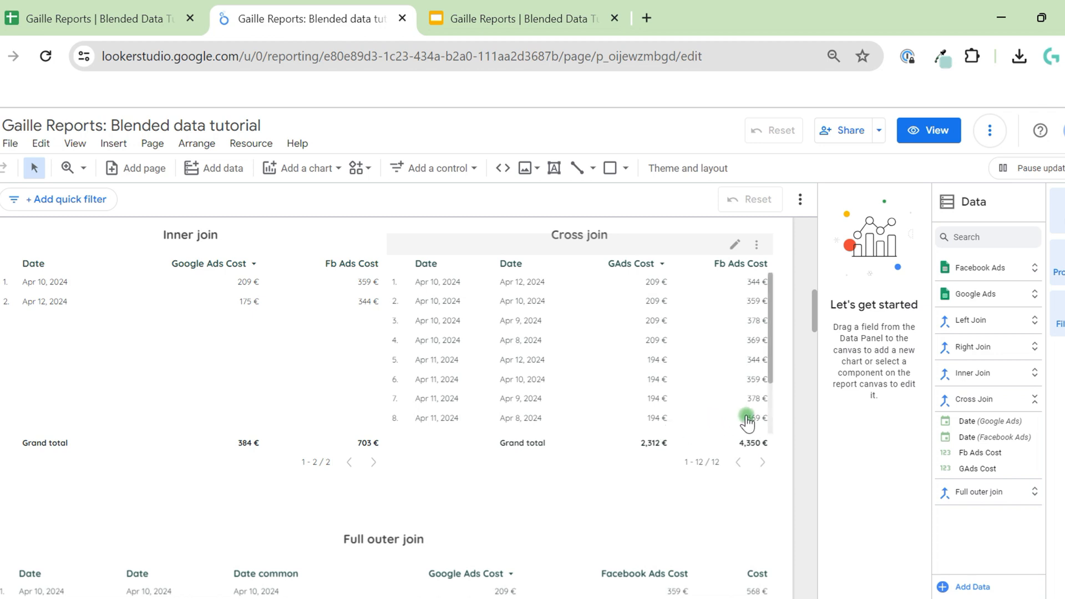
pyautogui.scroll(-4, 804, 401)
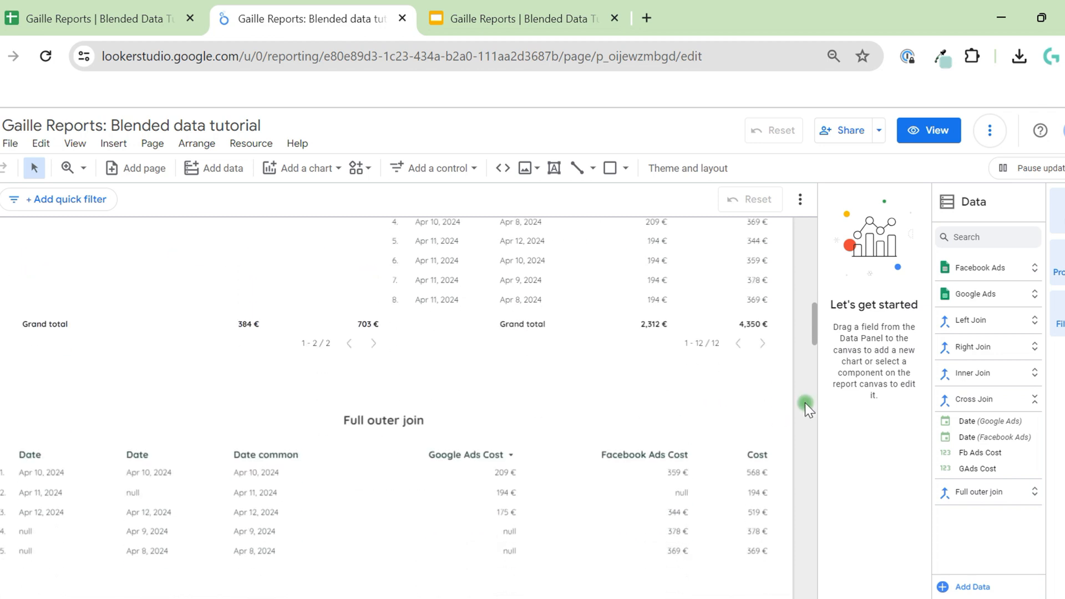
pyautogui.scroll(-2, 804, 403)
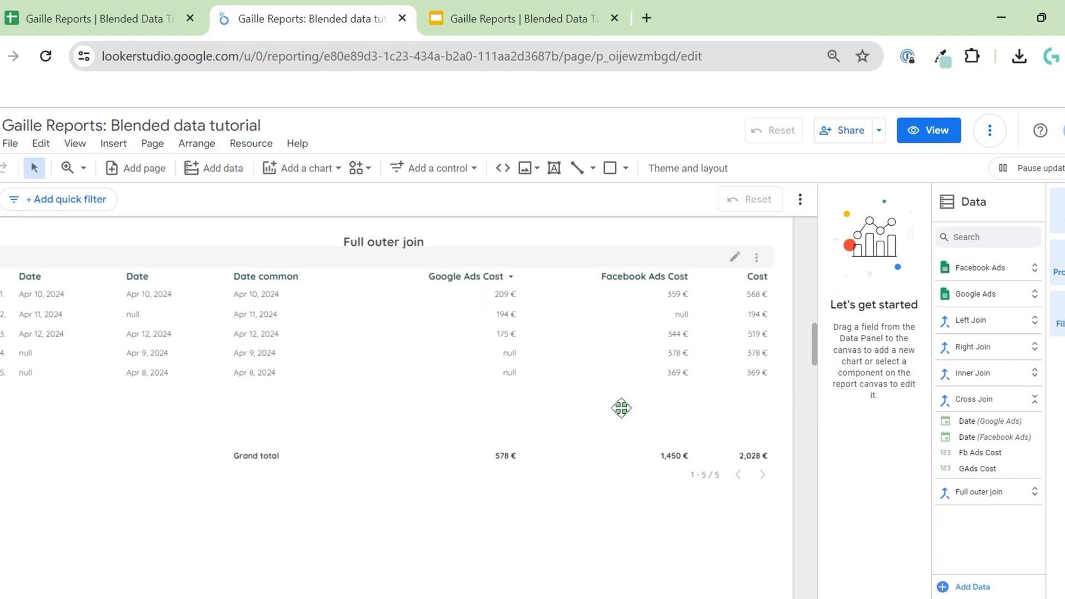
pyautogui.scroll(1, 794, 292)
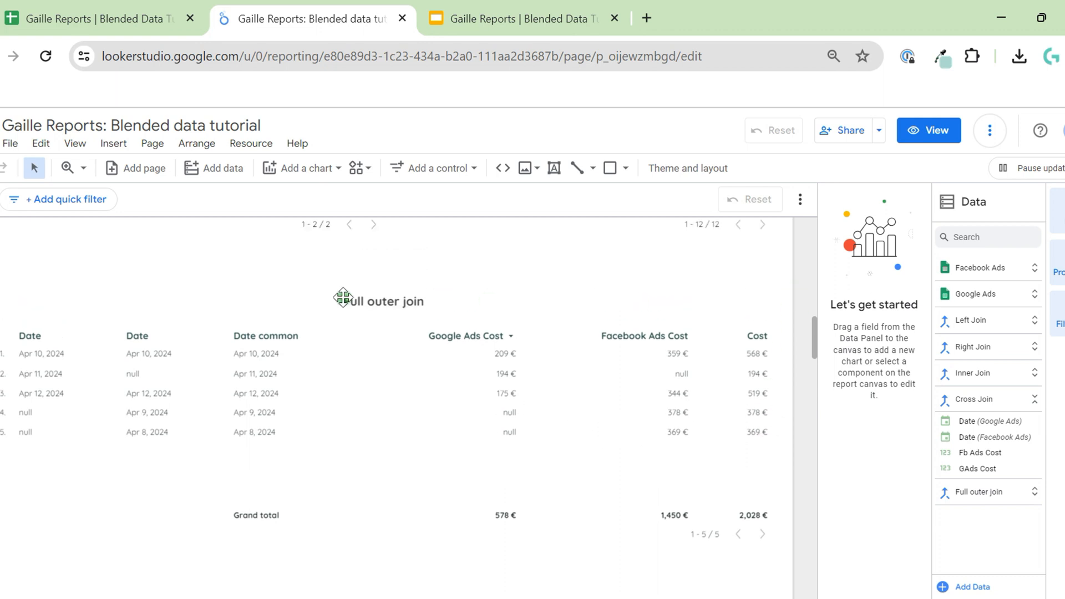
# Step: Inspect the Full outer join blend's tables and its join configuration on the Google Ads and Facebook Ads dates, leaving both unchanged
pyautogui.click(448, 391)
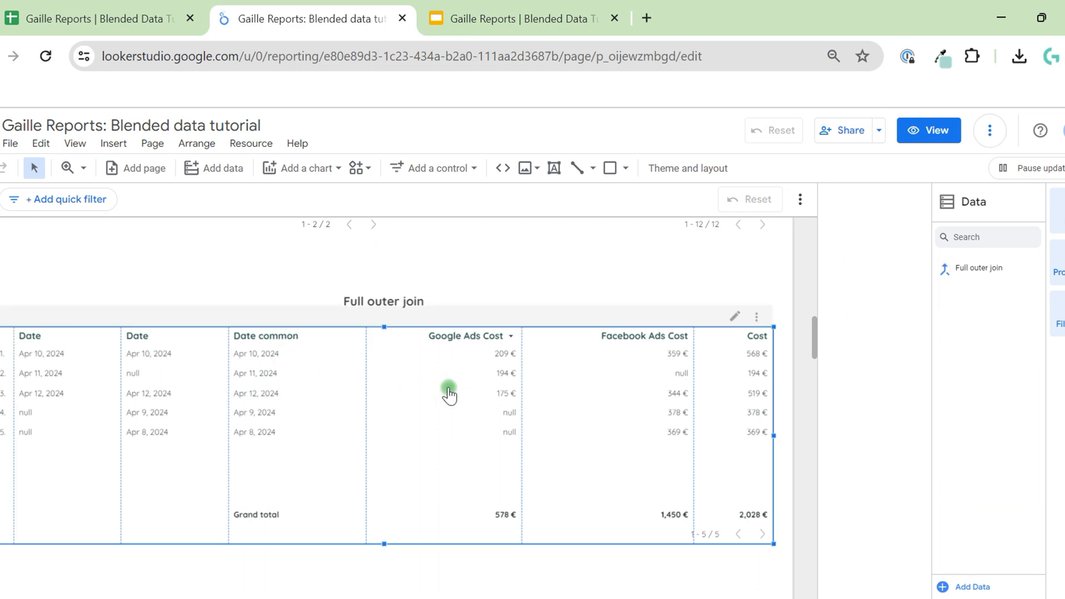
pyautogui.click(829, 284)
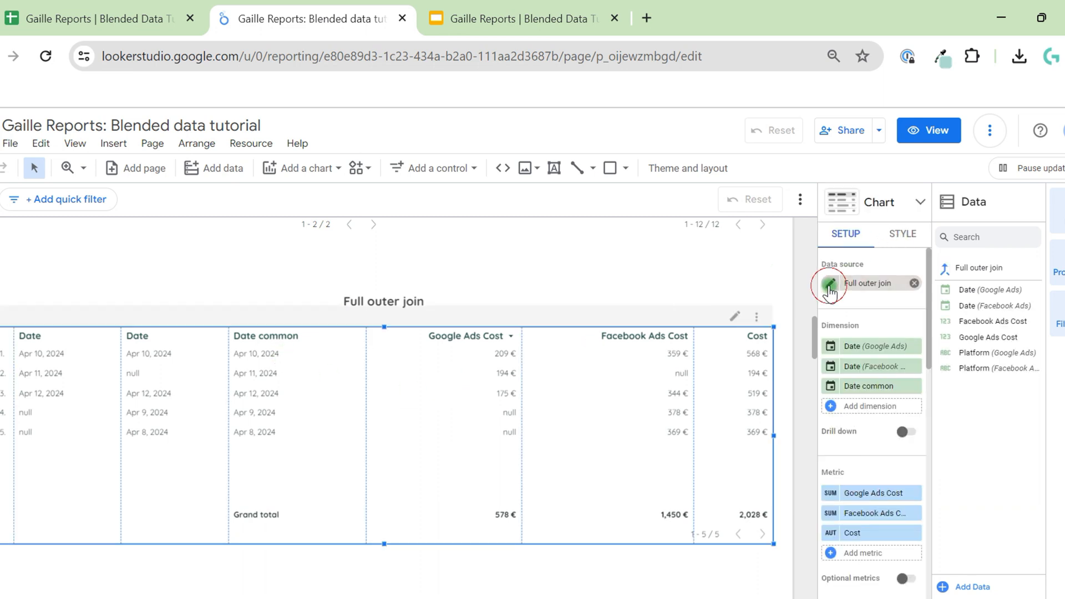
pyautogui.click(829, 286)
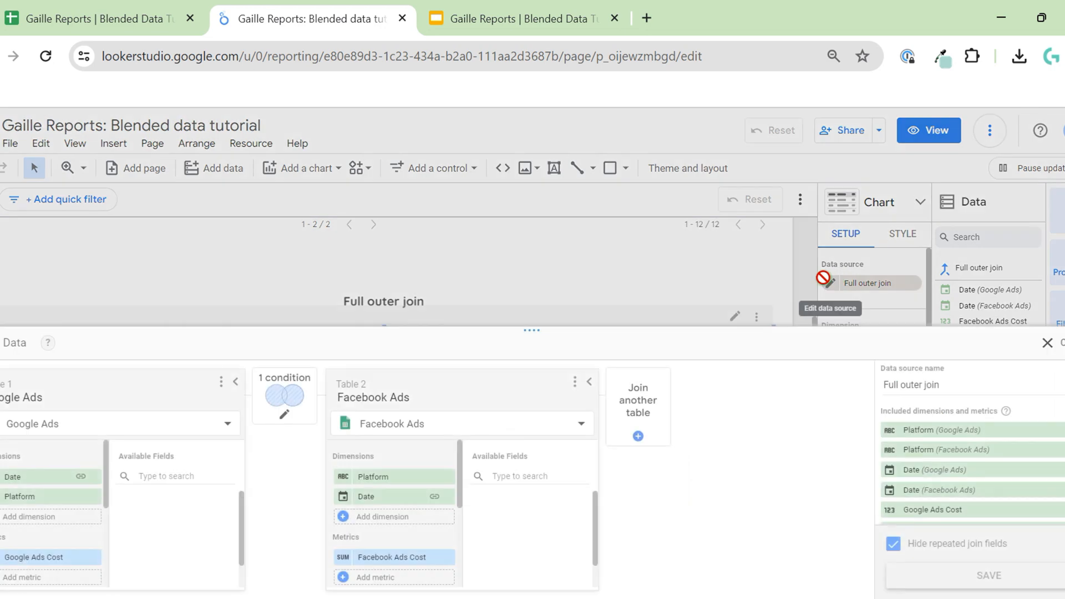
pyautogui.moveTo(532, 331)
pyautogui.mouseDown()
pyautogui.moveTo(520, 115)
pyautogui.moveTo(497, 162)
pyautogui.mouseUp()
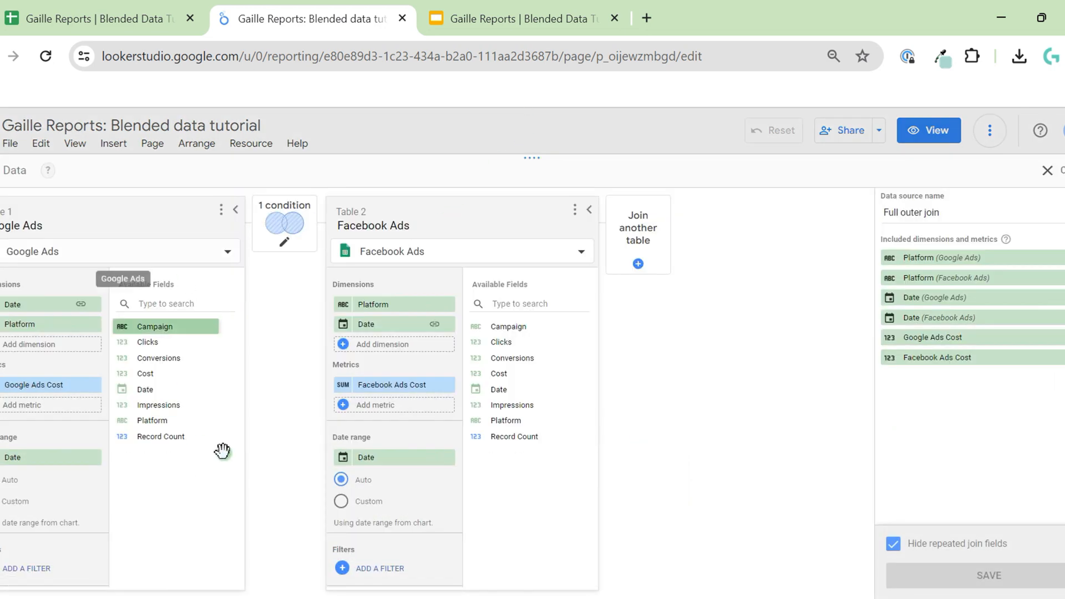
pyautogui.click(281, 244)
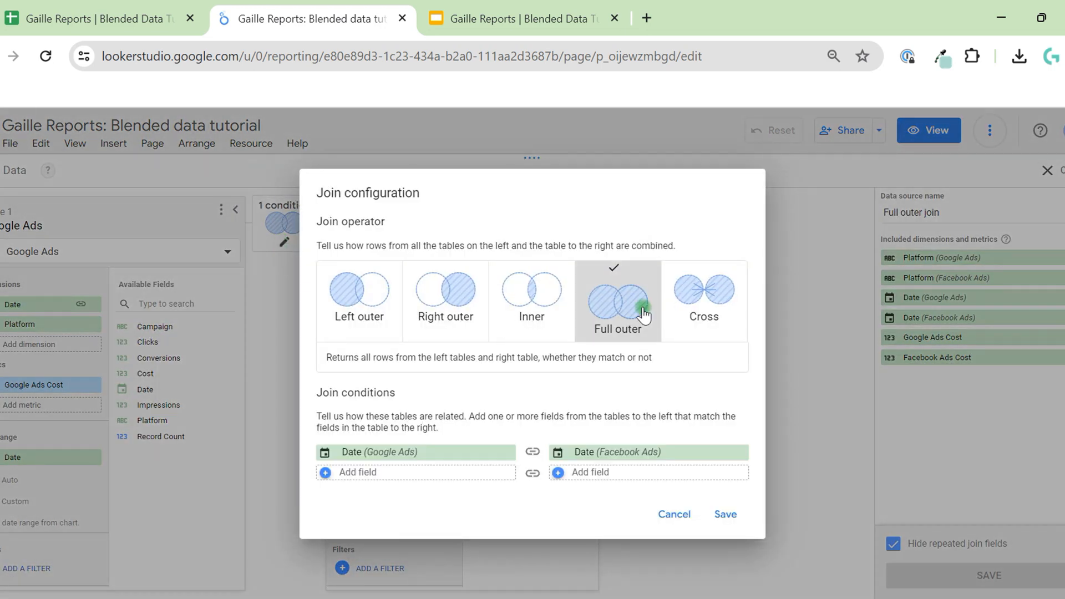
pyautogui.click(674, 514)
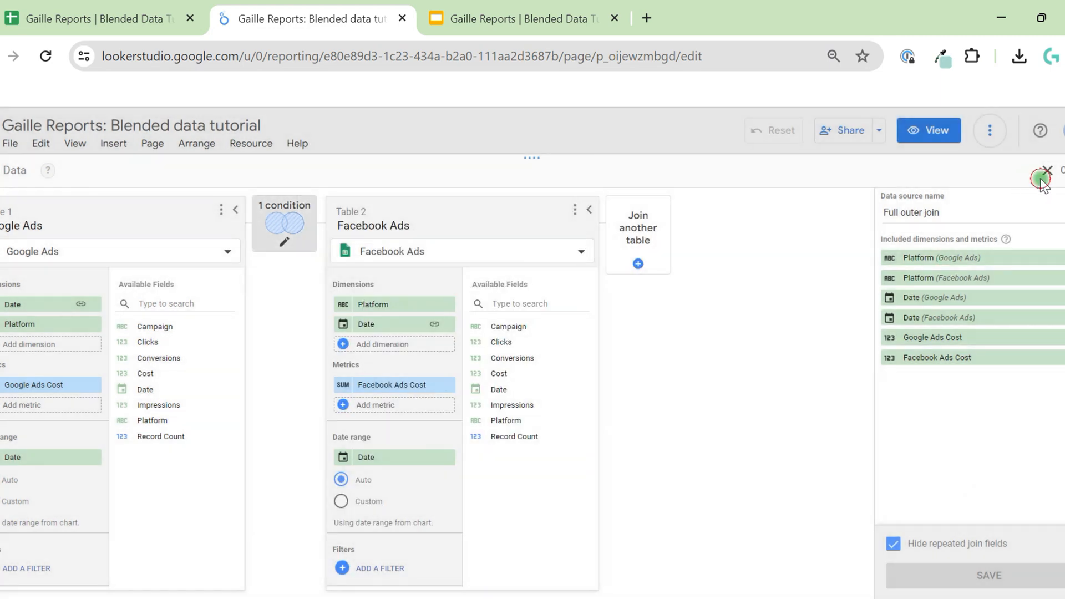
pyautogui.click(1047, 172)
pyautogui.click(1046, 177)
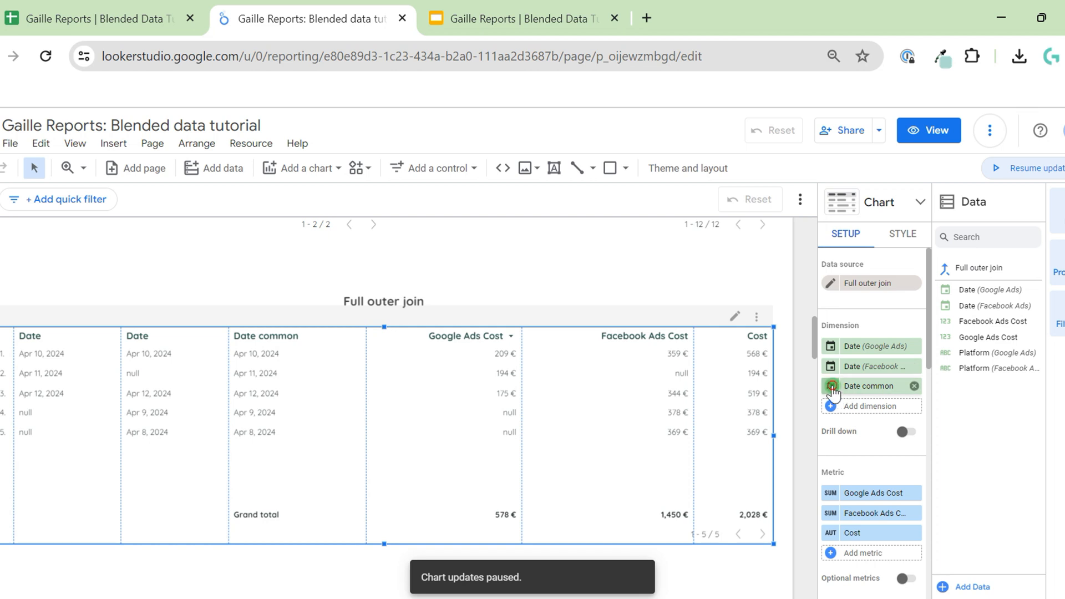
# Step: View the IFNULL formula of the Date common dimension in the full outer join table, and close it without changes
pyautogui.click(831, 386)
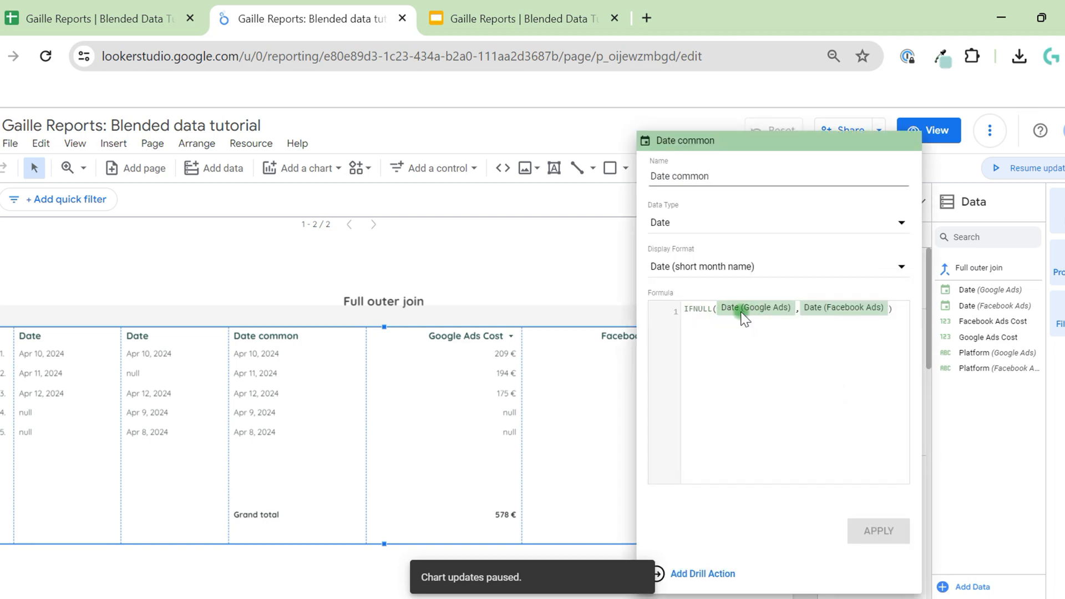
pyautogui.click(277, 357)
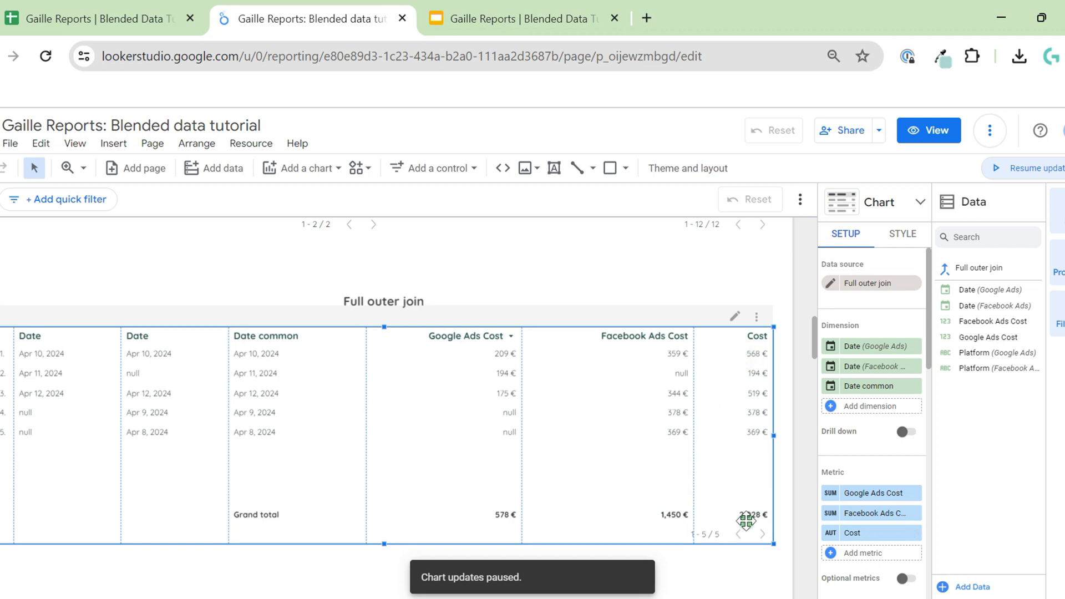
pyautogui.click(803, 495)
# Step: Review the full outer, cross and inner join tables, ending at the source Google Ads and Facebook Ads tables that begin the report page
pyautogui.scroll(-2, 795, 466)
pyautogui.scroll(-2, 794, 466)
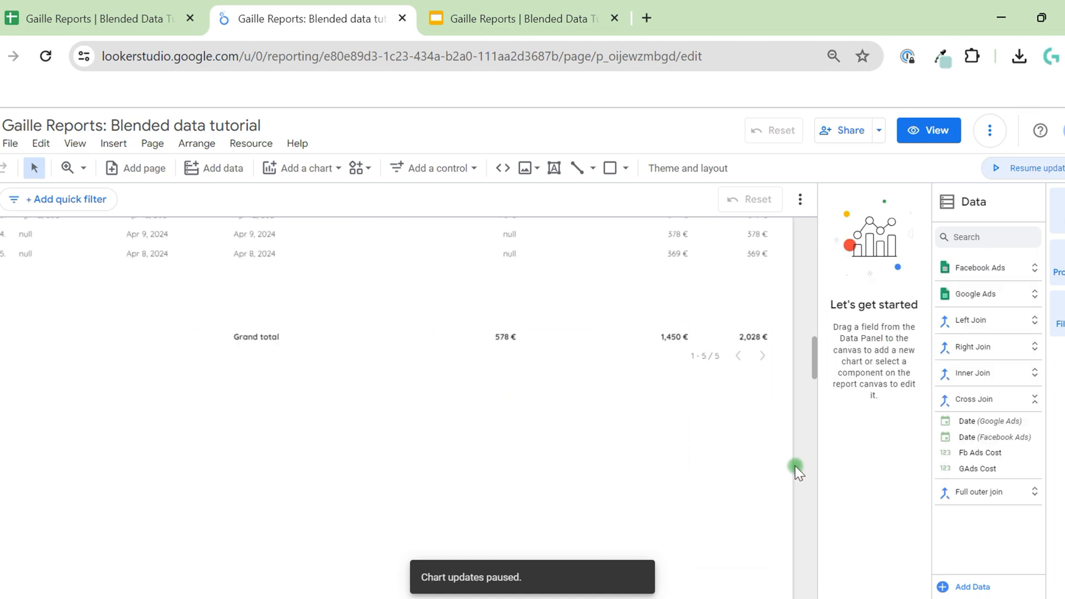
pyautogui.scroll(2, 794, 465)
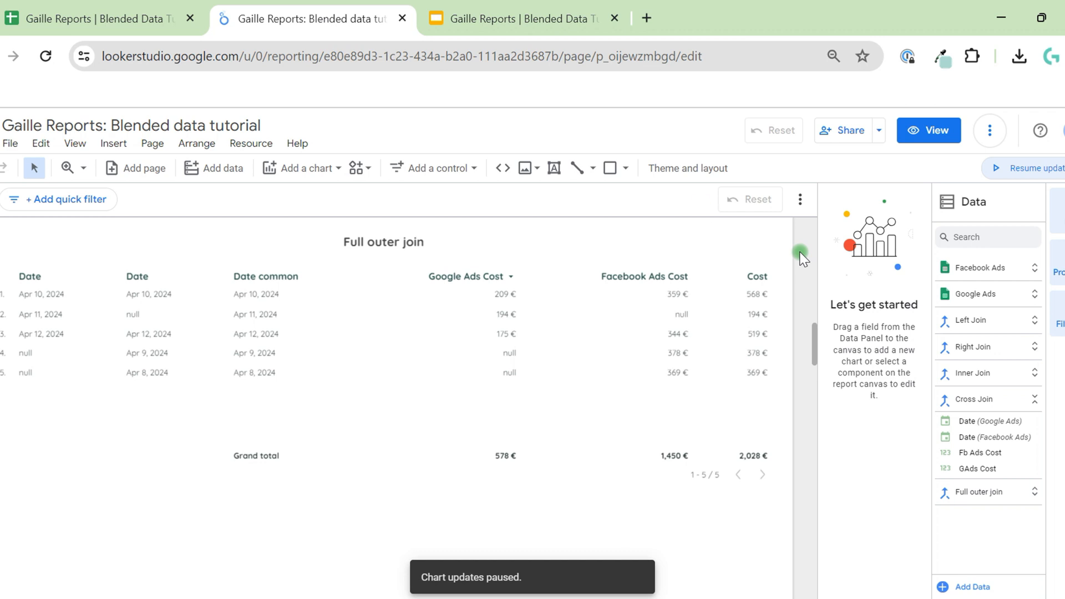
pyautogui.scroll(6, 808, 272)
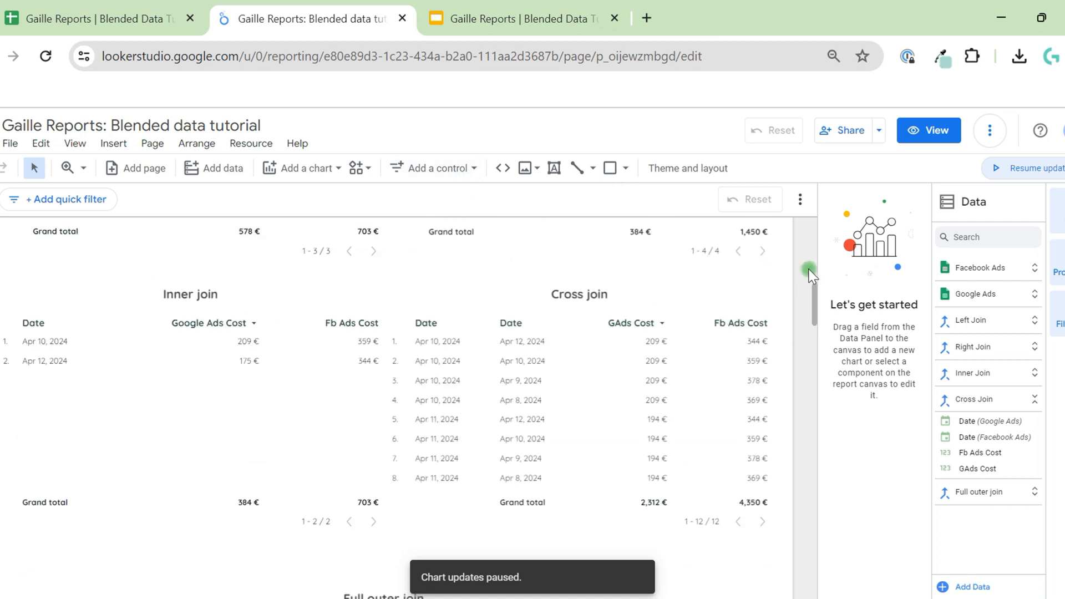
pyautogui.scroll(5, 809, 272)
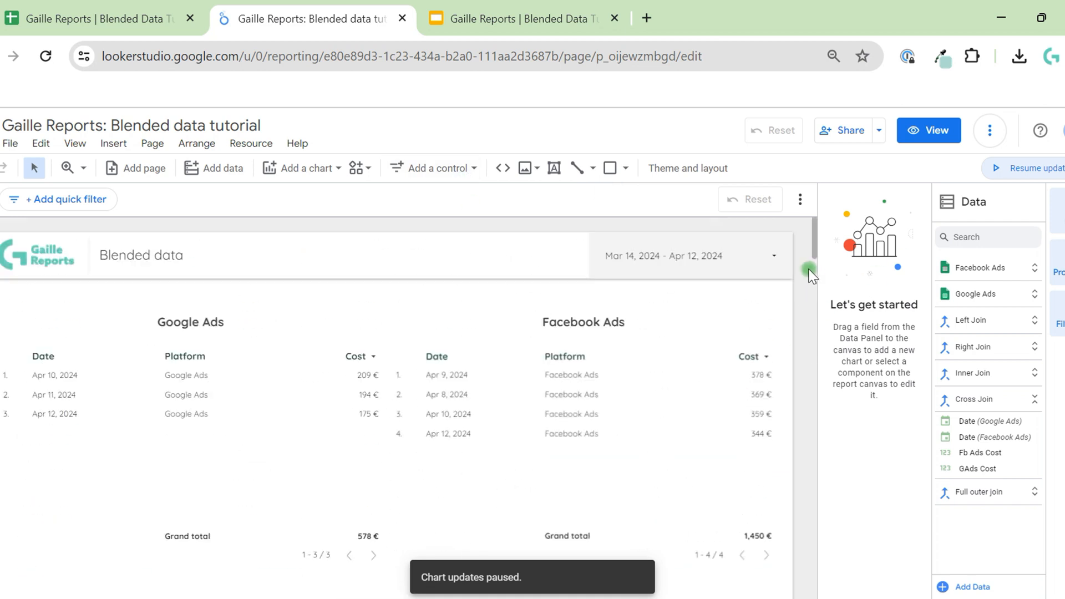
pyautogui.click(394, 52)
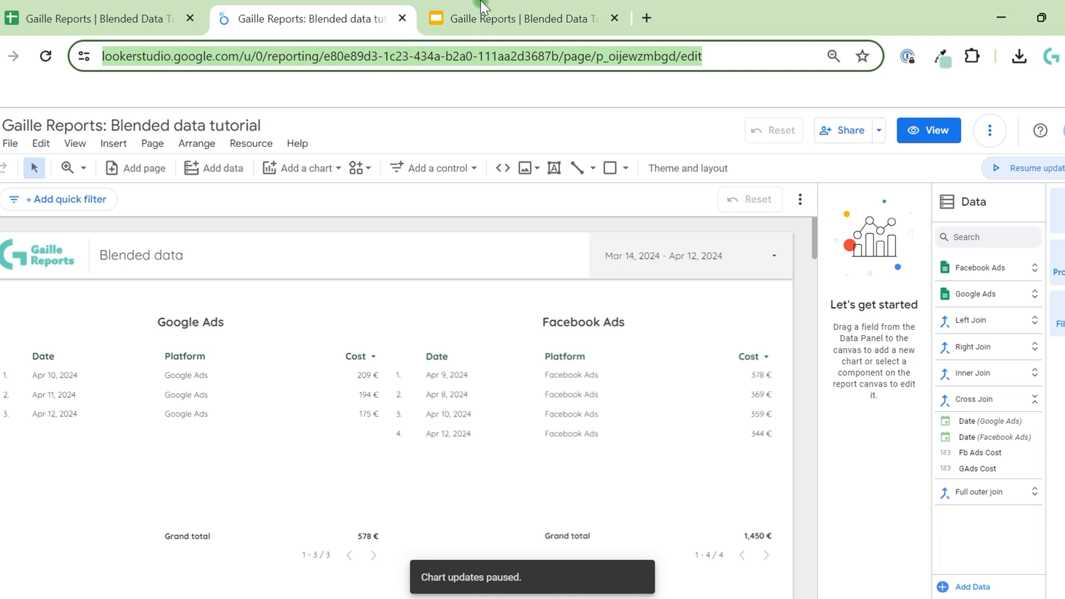